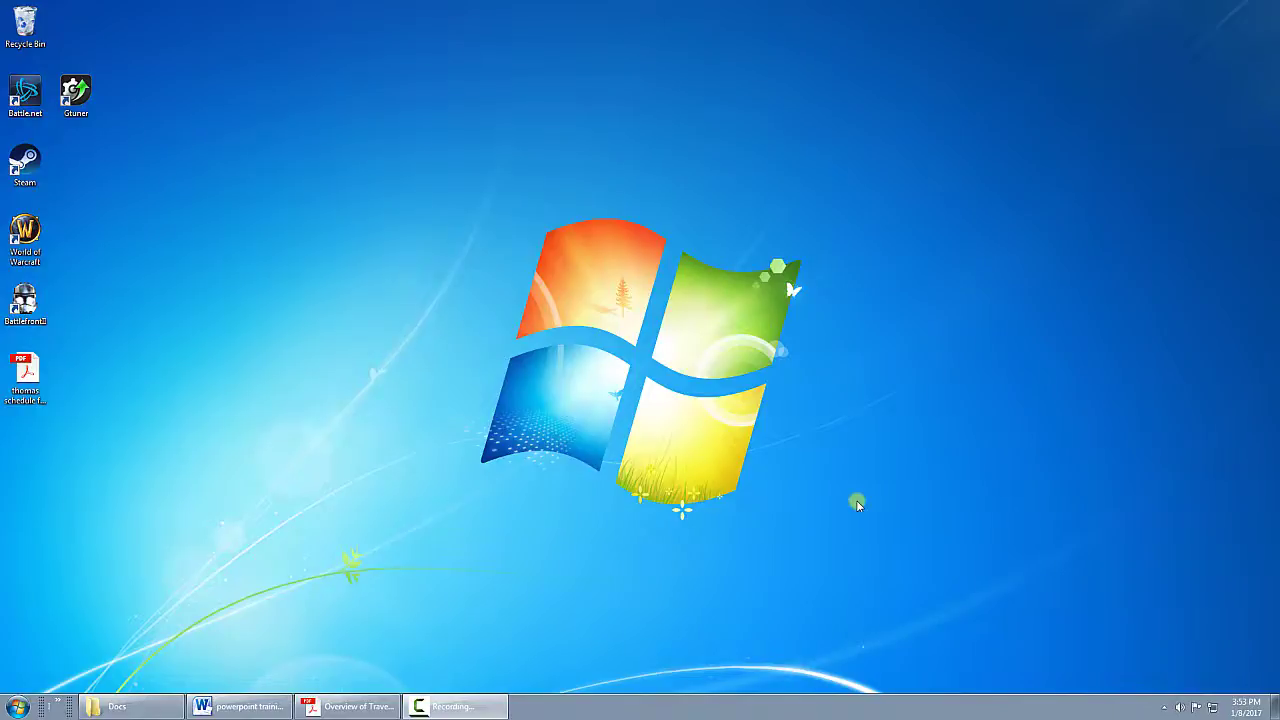
Step: Read the Overview, Instructions and Grading Guideline PDFs in Acrobat Reader, then close the reader window
{"action": "left_click", "coordinate": [364, 708]}
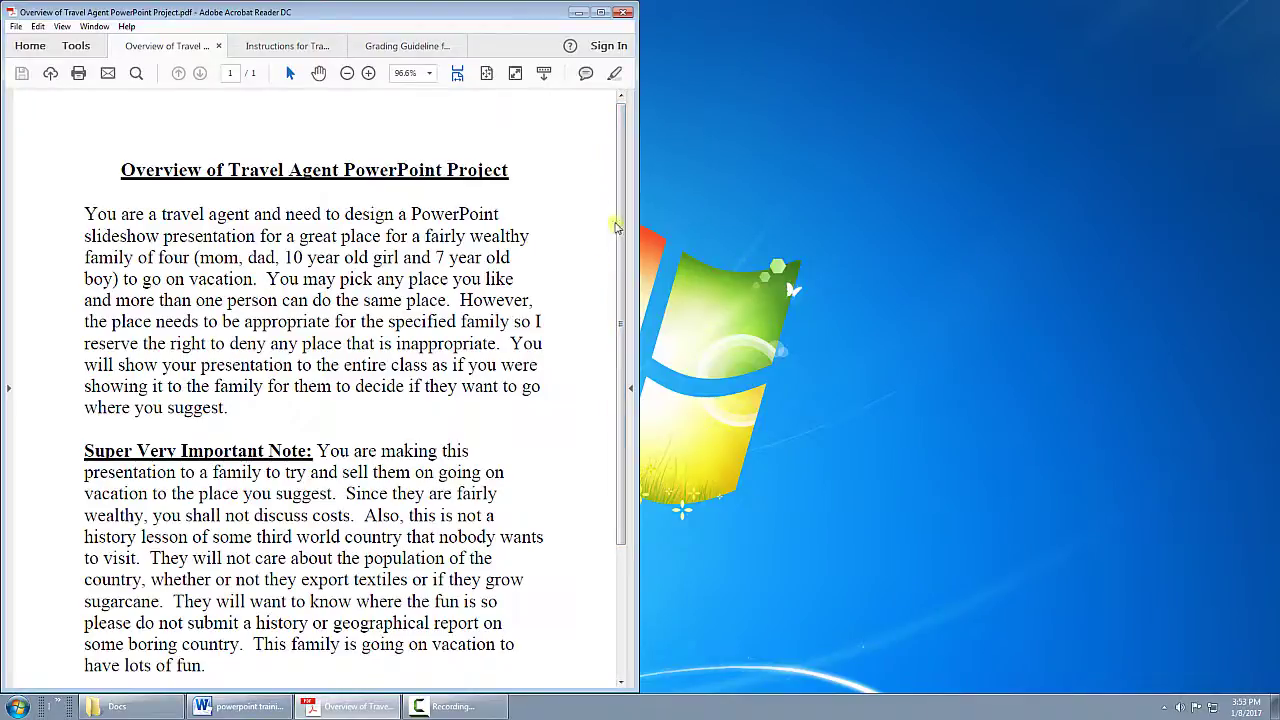
{"action": "left_click", "coordinate": [290, 47]}
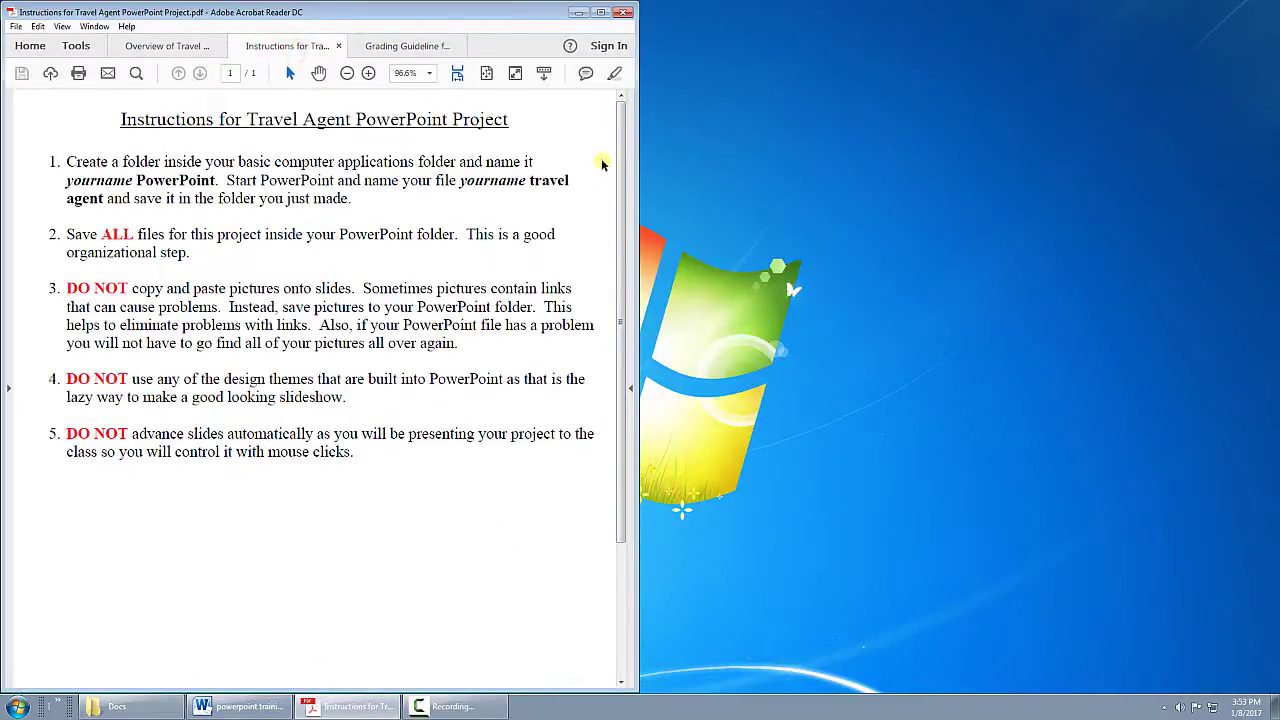
{"action": "left_click", "coordinate": [408, 50]}
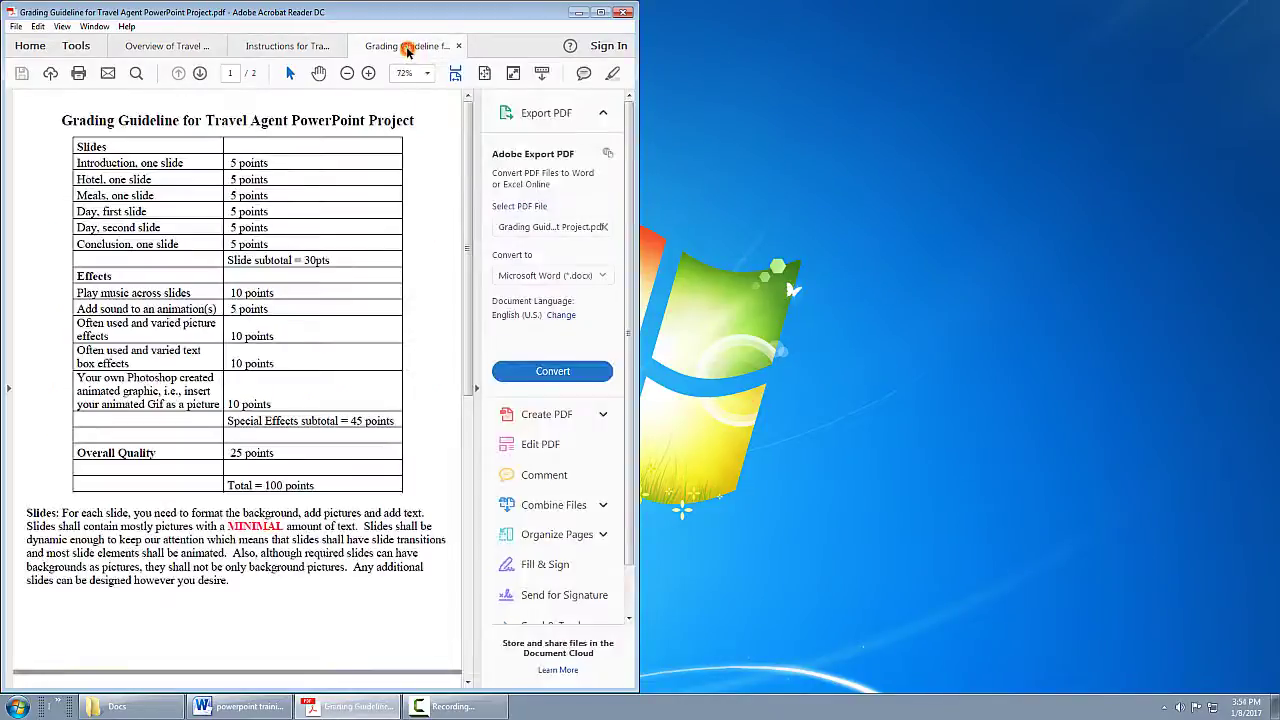
{"action": "left_click", "coordinate": [471, 390]}
{"action": "mouse_move", "coordinate": [618, 289]}
{"action": "left_mouse_down"}
{"action": "mouse_move", "coordinate": [631, 638]}
{"action": "mouse_move", "coordinate": [643, 485]}
{"action": "mouse_move", "coordinate": [626, 288]}
{"action": "left_mouse_up"}
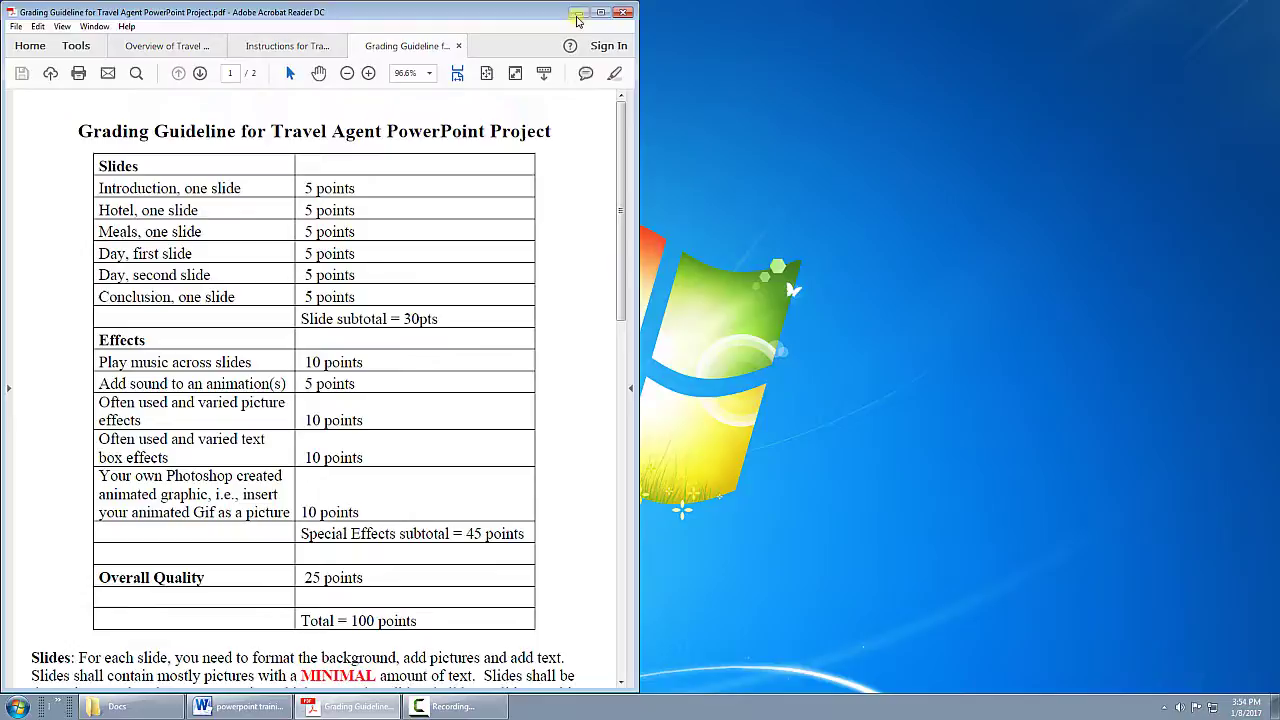
{"action": "left_click", "coordinate": [622, 12]}
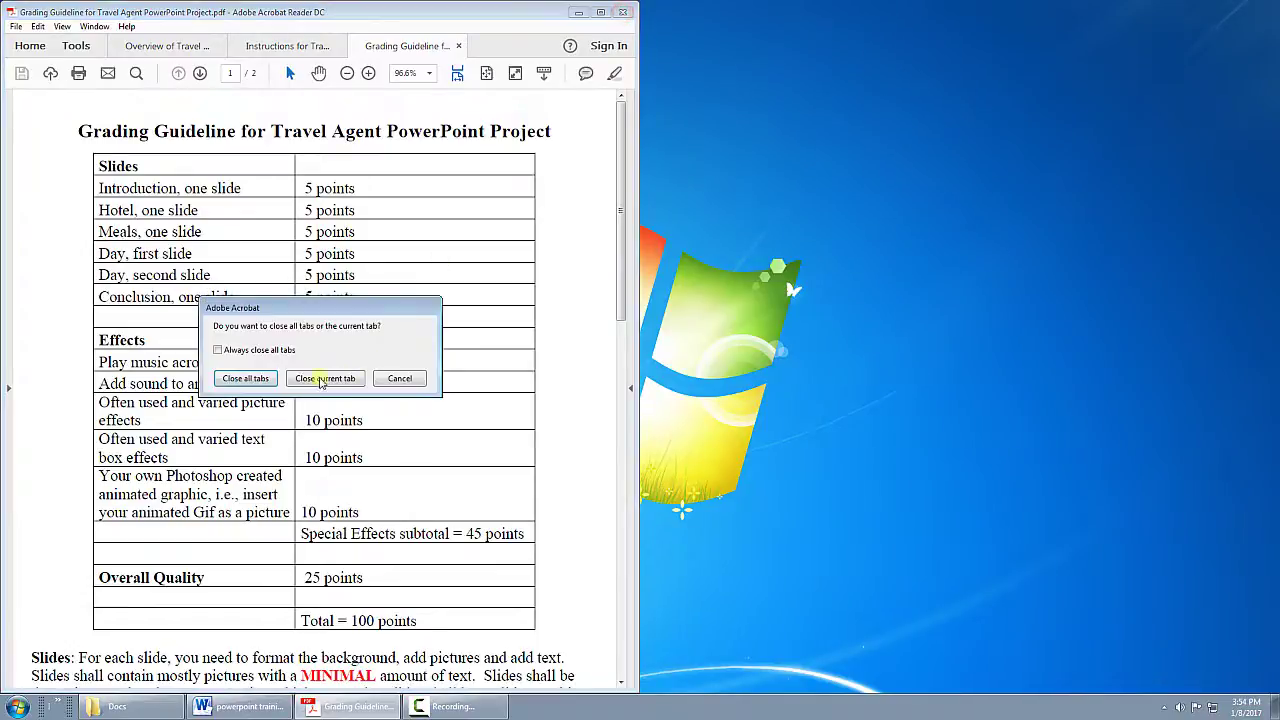
Step: Close all open PDF tabs and open the Documents library from the Start menu
{"action": "left_click", "coordinate": [250, 379]}
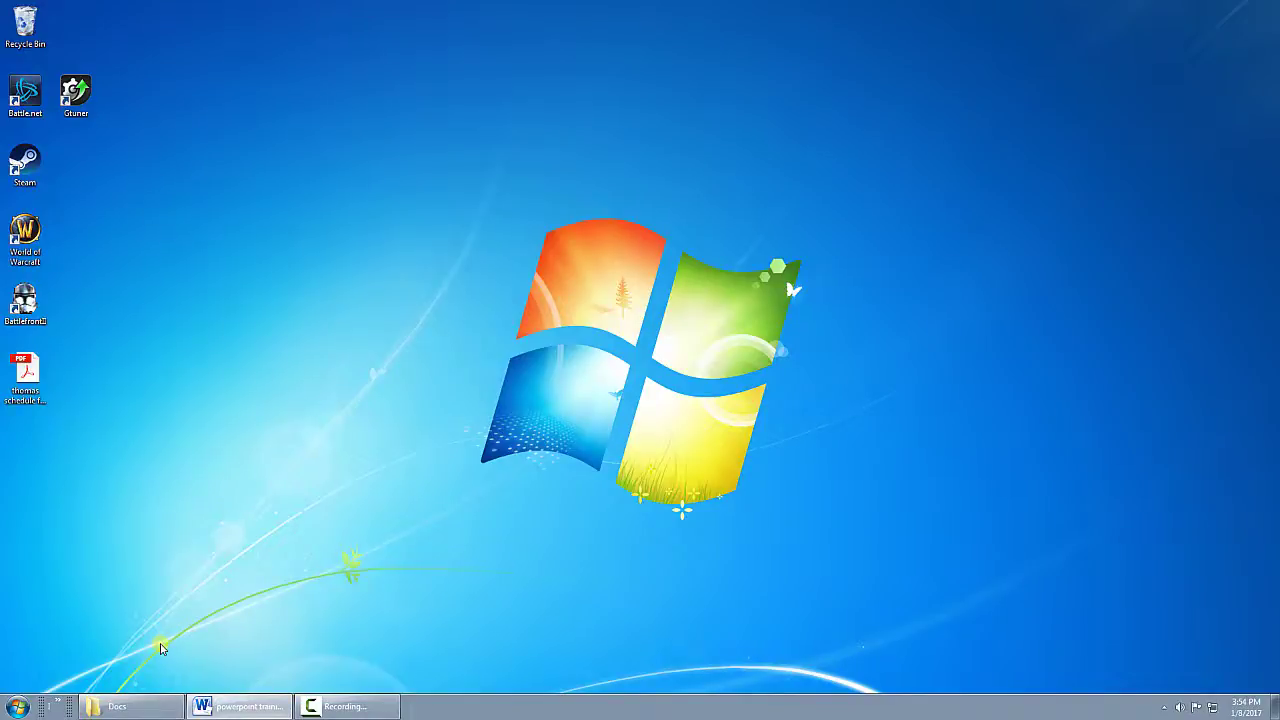
{"action": "left_click", "coordinate": [17, 709]}
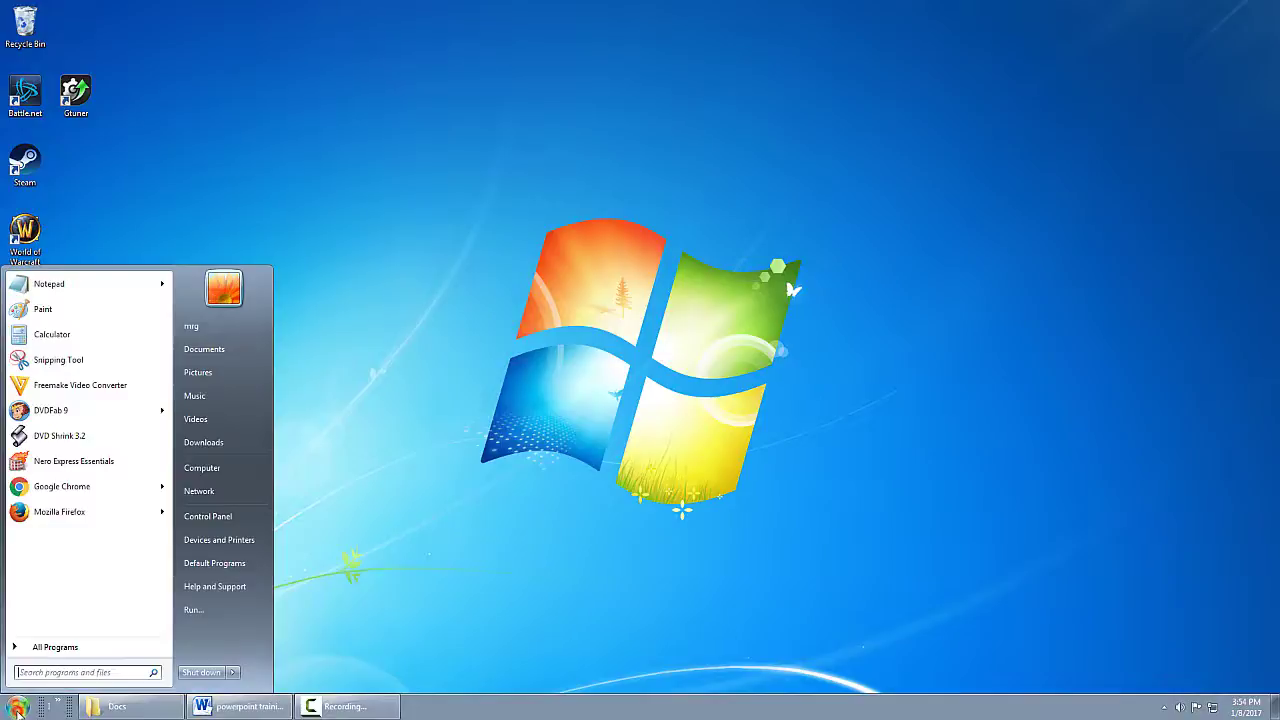
{"action": "left_click", "coordinate": [205, 349]}
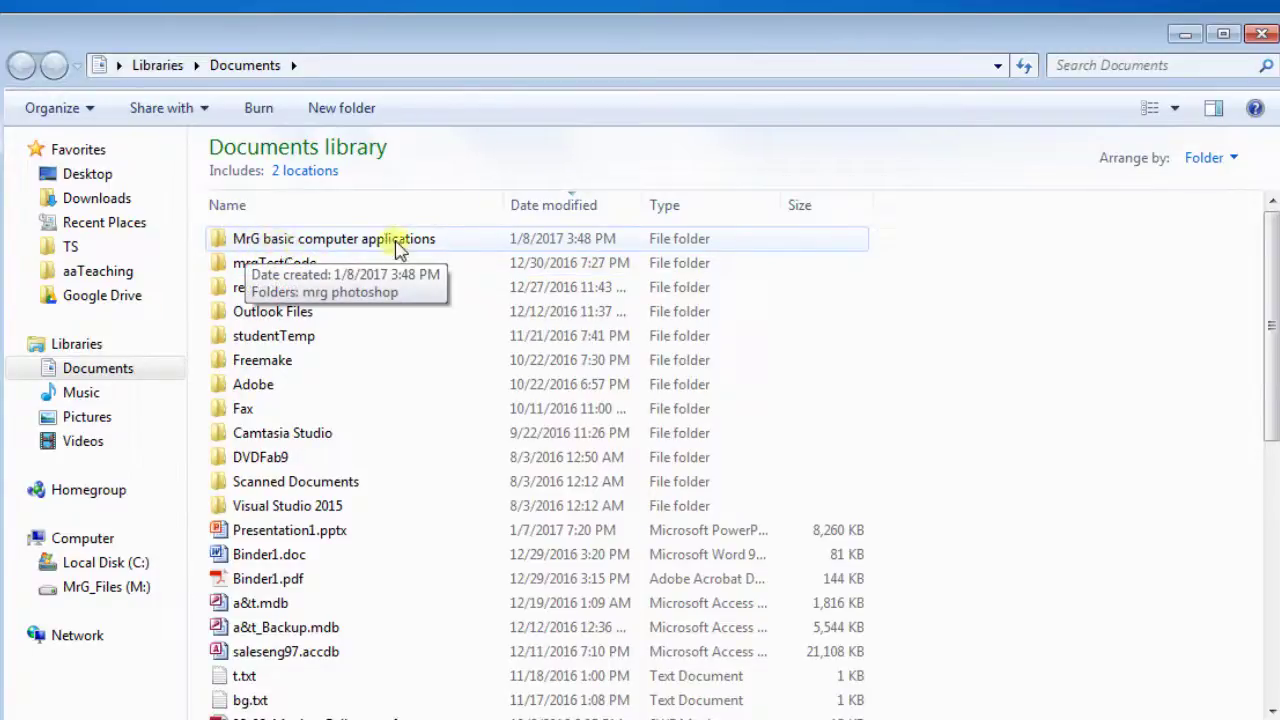
Step: Inside 'MrG basic computer applications', create a new folder named 'mrg powerpoint'
{"action": "double_click", "coordinate": [308, 240]}
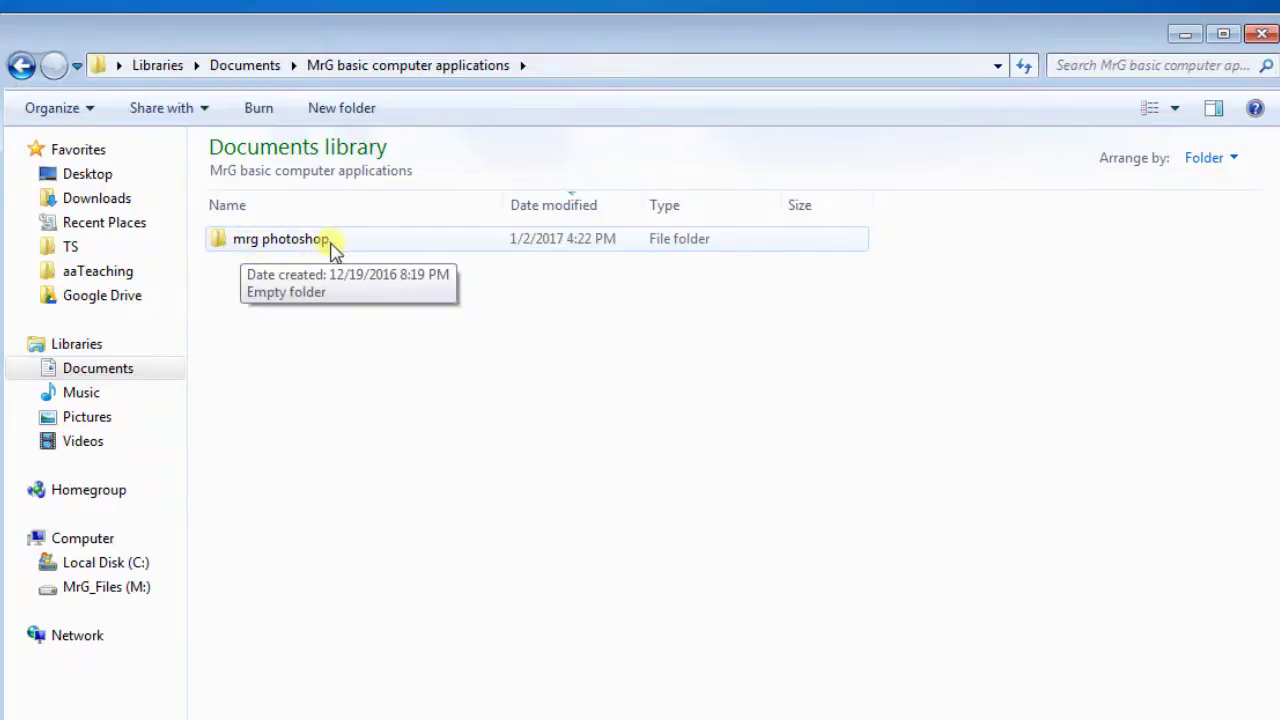
{"action": "left_click", "coordinate": [350, 112]}
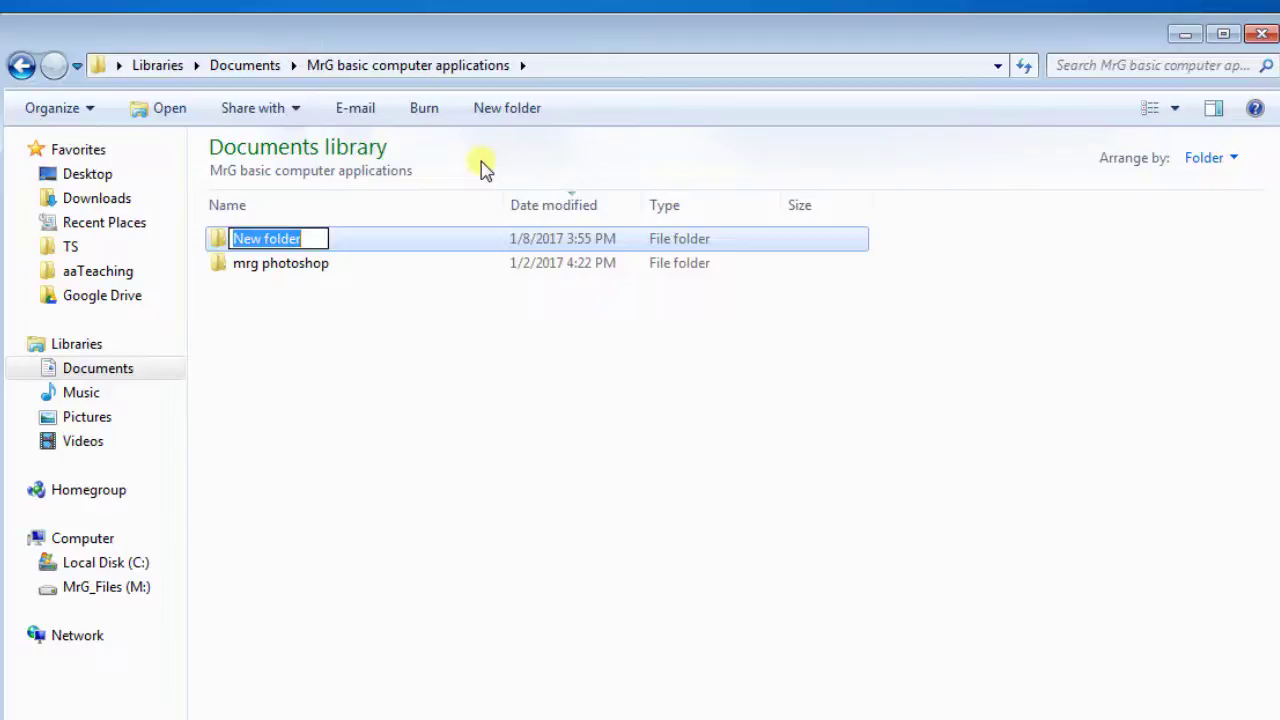
{"action": "type", "text": "mrg powerpo"}
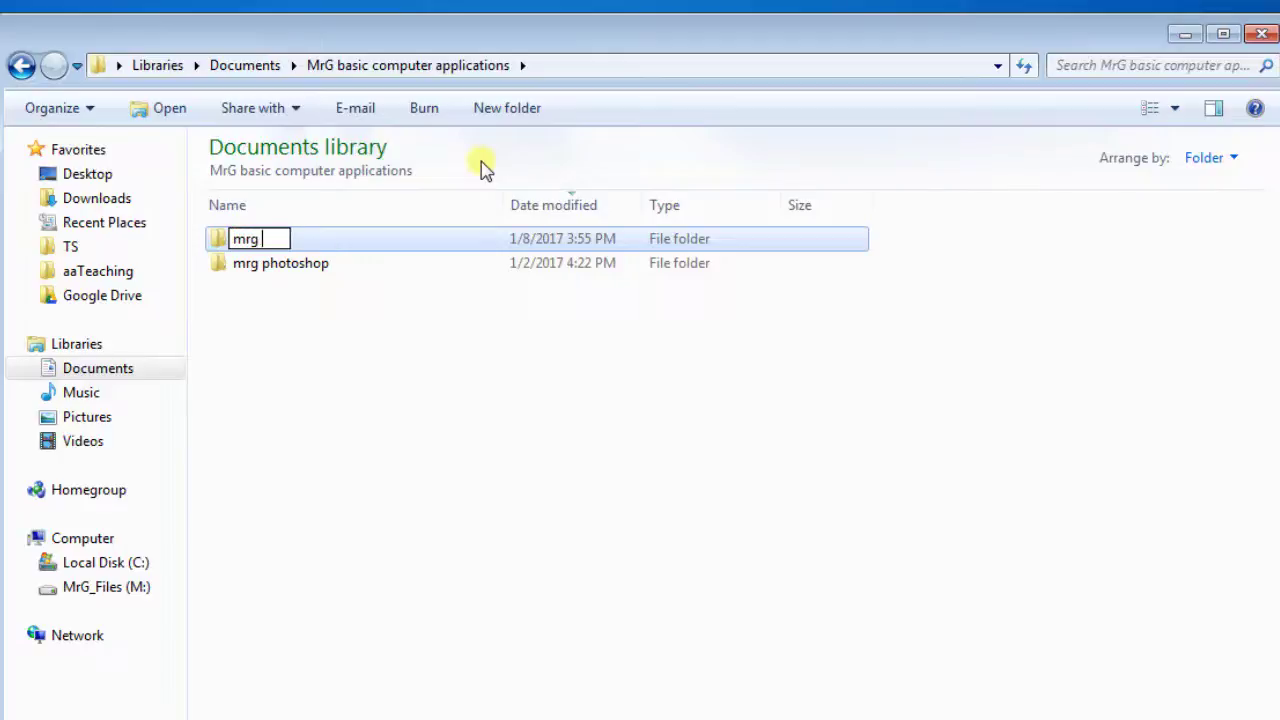
{"action": "type", "text": "int"}
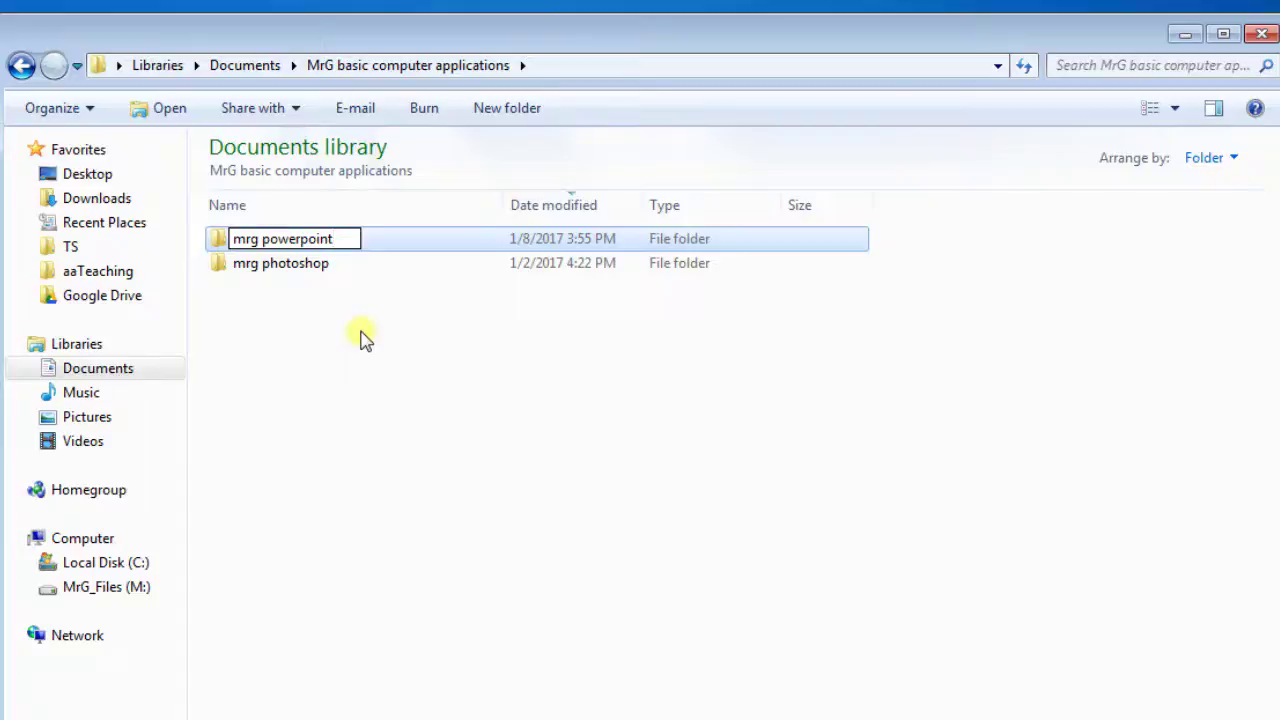
{"action": "left_click", "coordinate": [350, 332]}
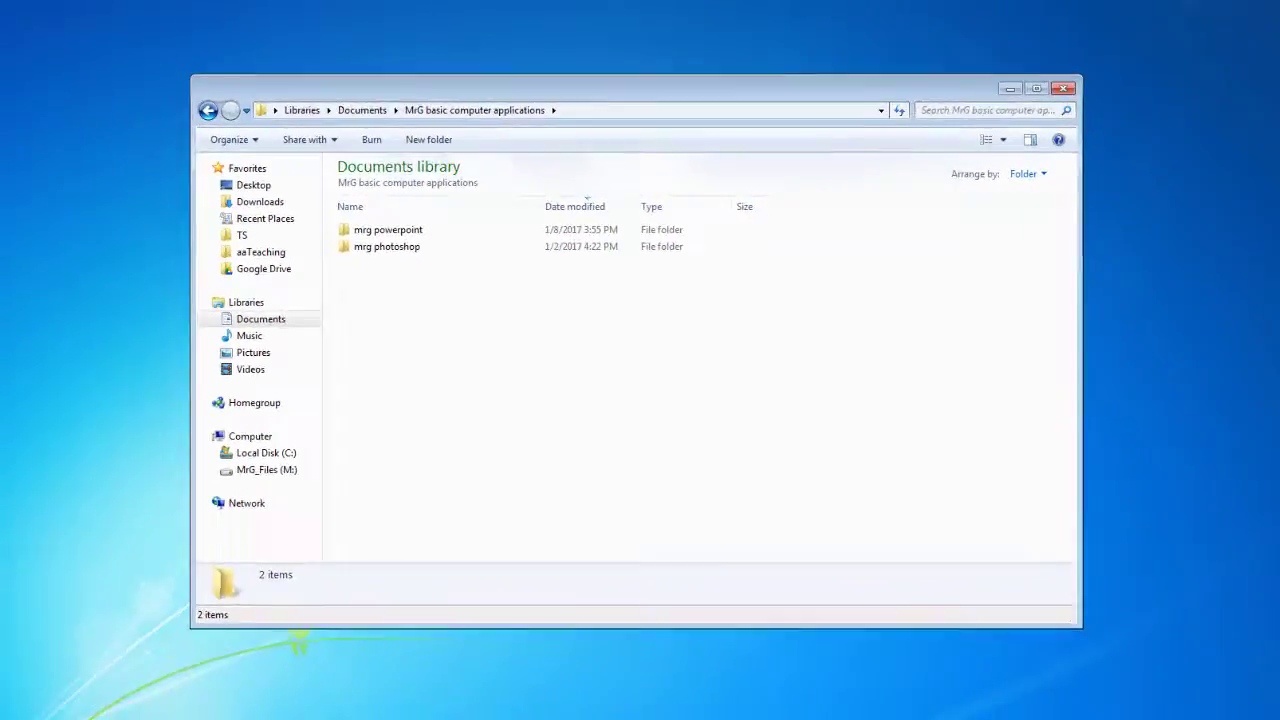
Step: Launch PowerPoint 2010 from Start > All Programs > Microsoft Office
{"action": "left_click", "coordinate": [18, 706]}
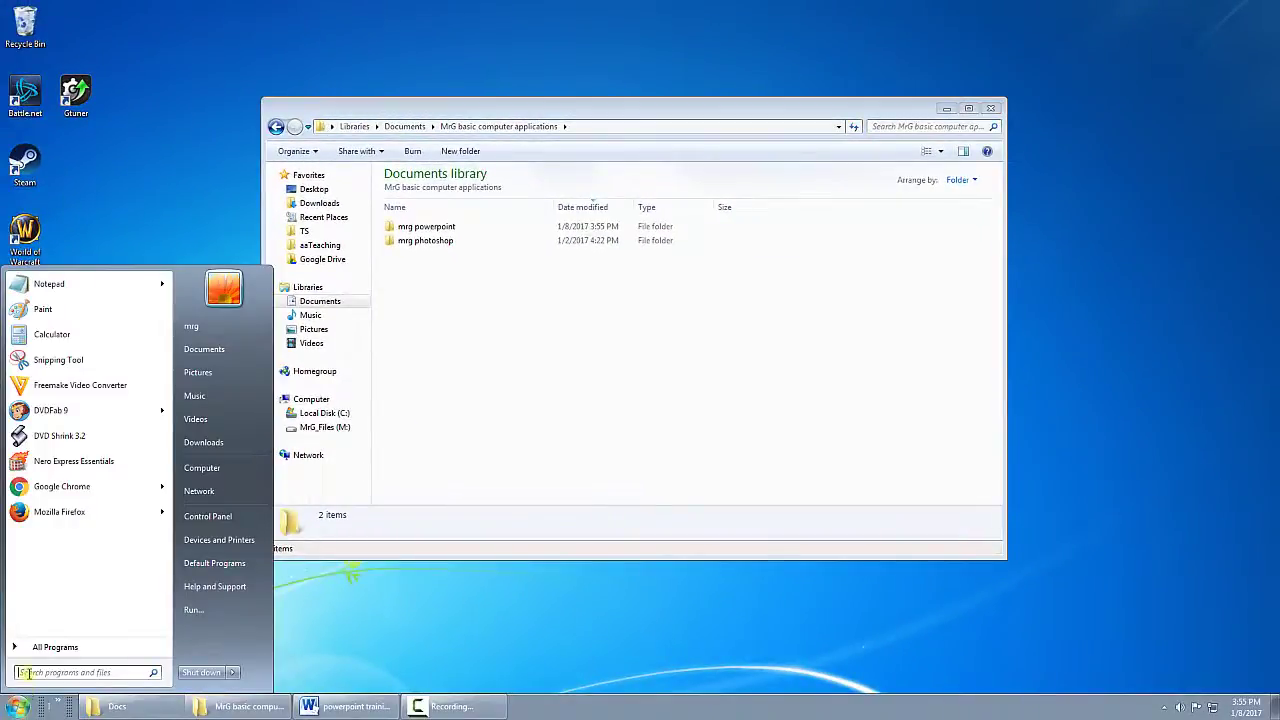
{"action": "left_click", "coordinate": [40, 647]}
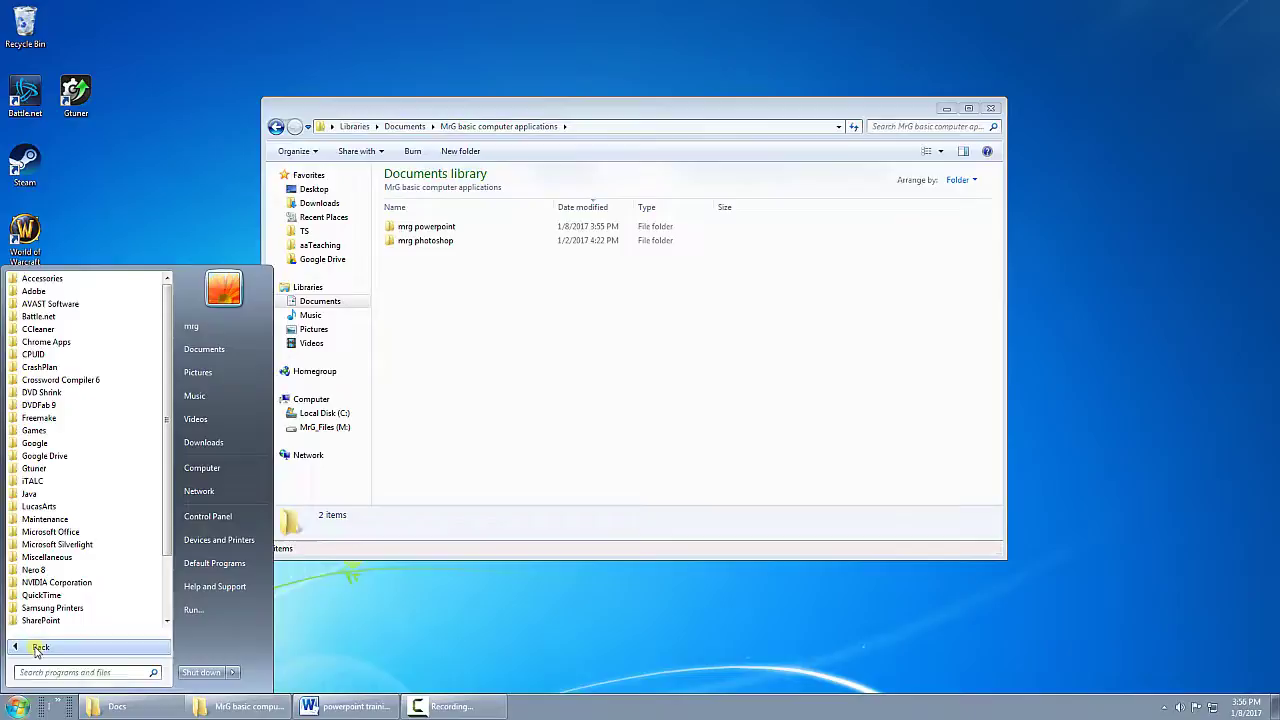
{"action": "left_click", "coordinate": [64, 532]}
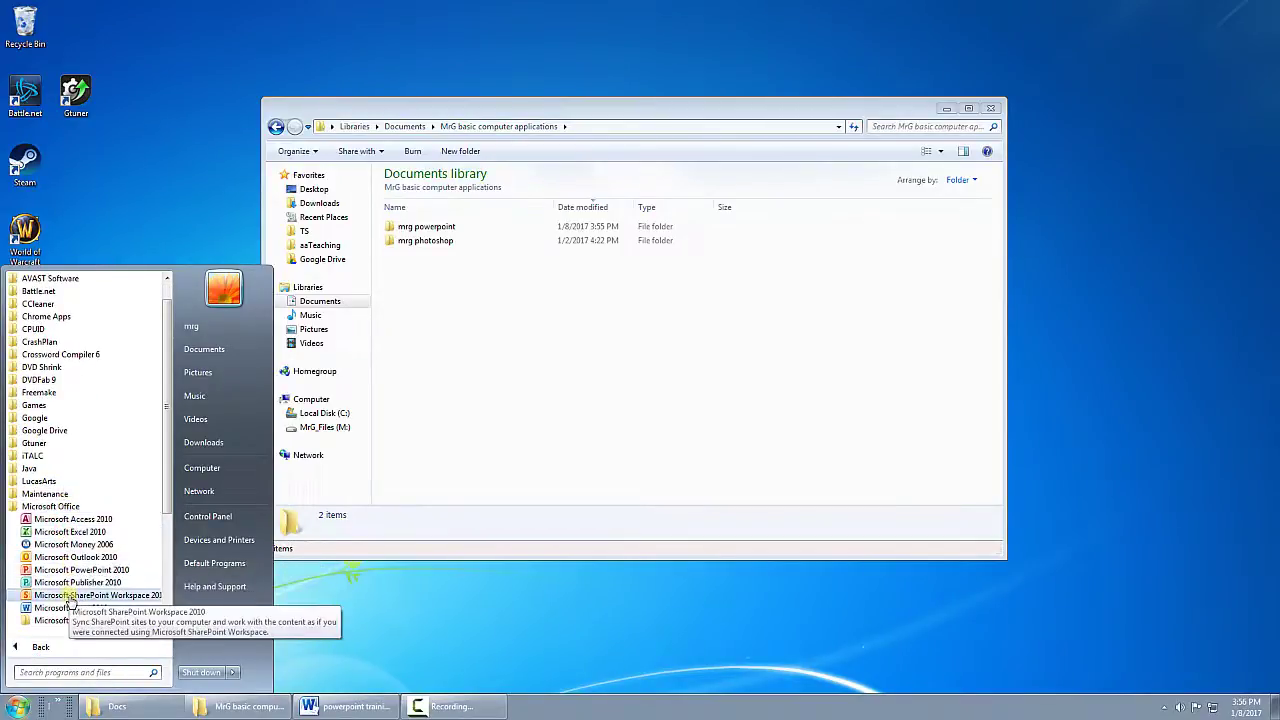
{"action": "left_click", "coordinate": [72, 570]}
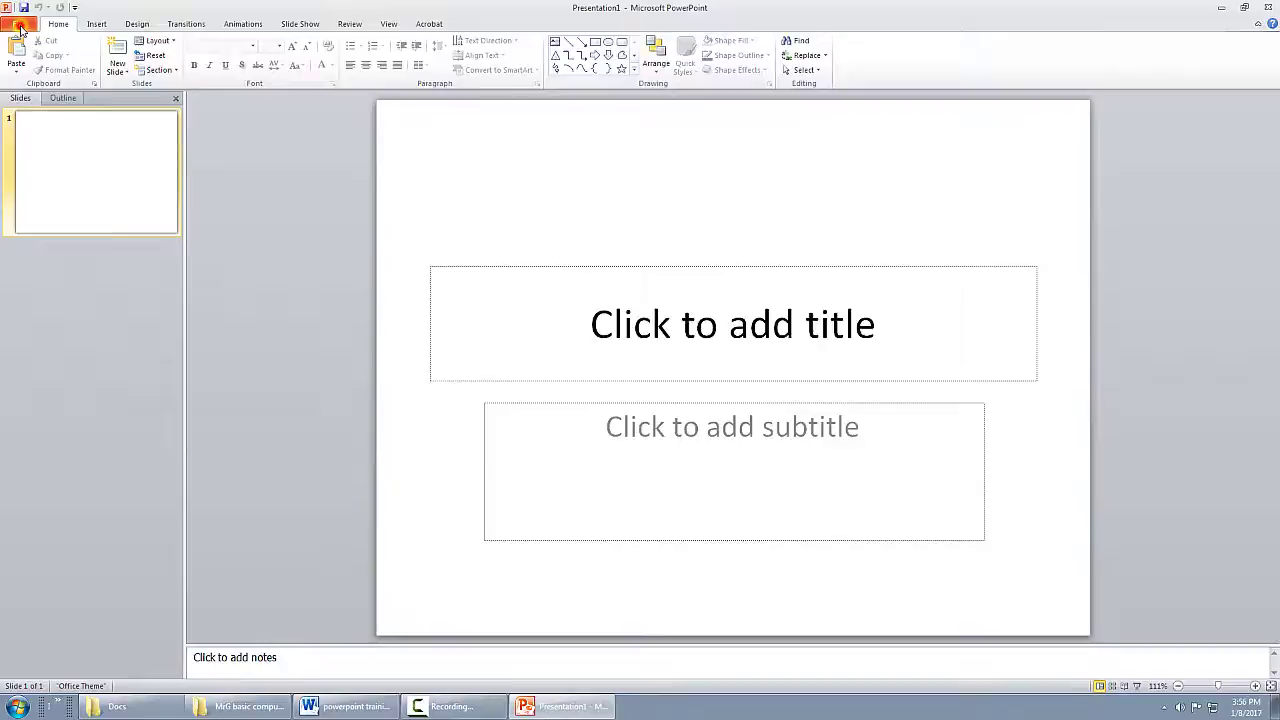
Step: Save the presentation as 'mrg travel agent' in MrG basic computer applications\mrg powerpoint
{"action": "left_click", "coordinate": [19, 26]}
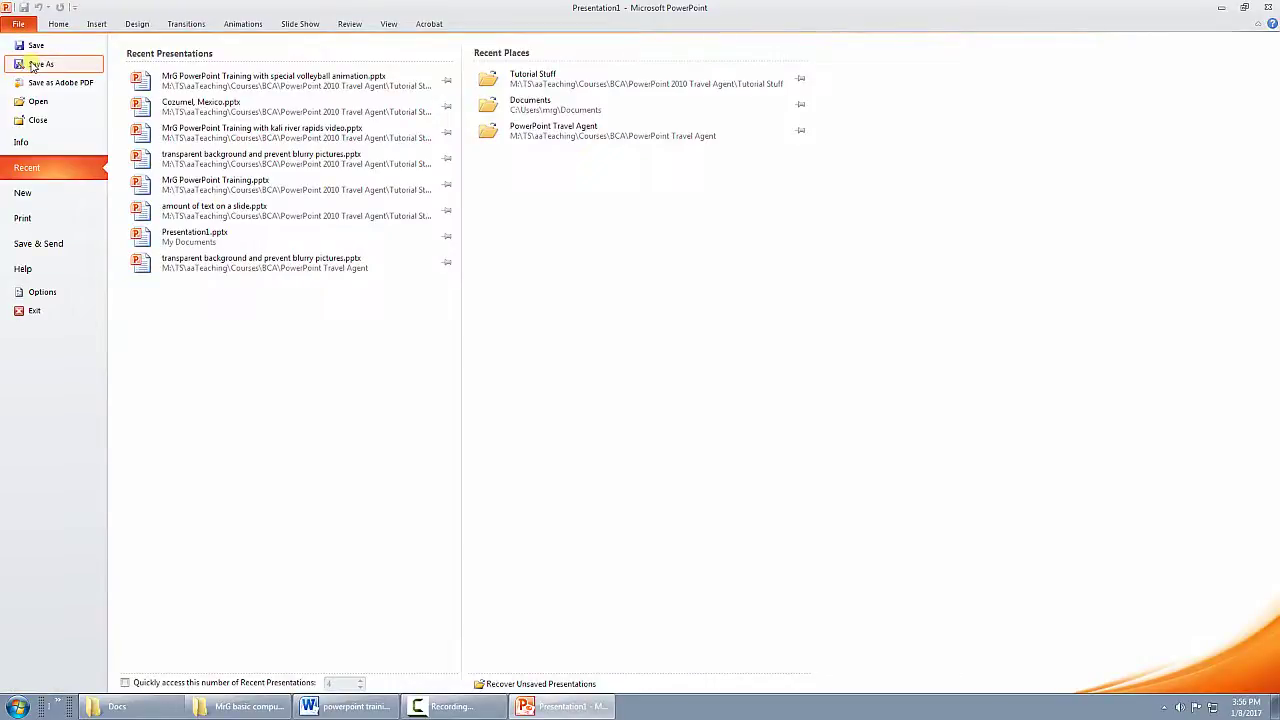
{"action": "left_click", "coordinate": [36, 64]}
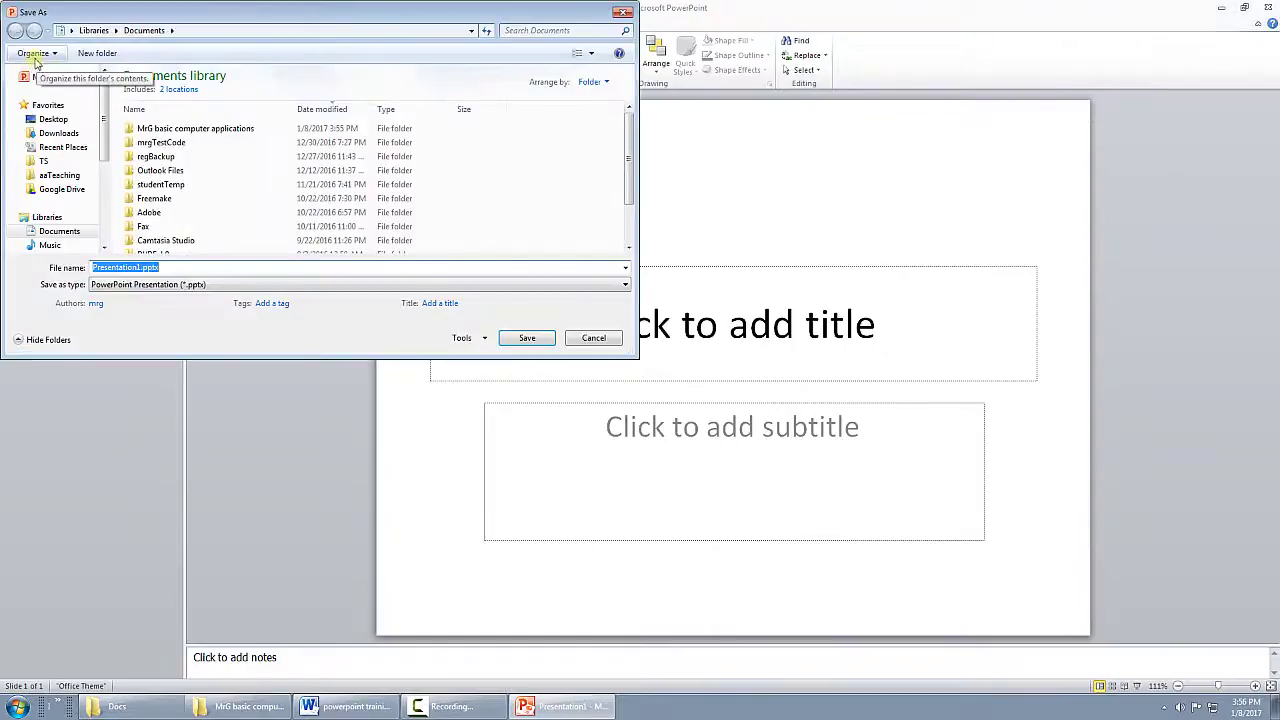
{"action": "double_click", "coordinate": [194, 128]}
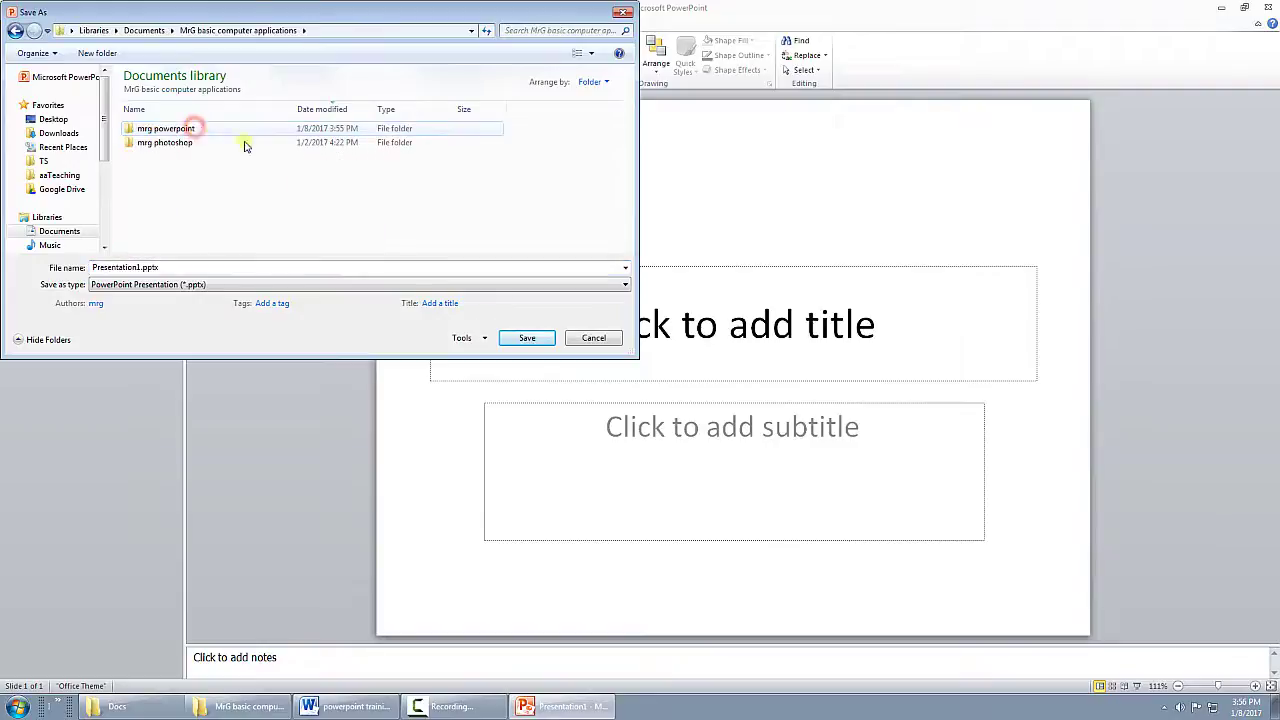
{"action": "double_click", "coordinate": [183, 129]}
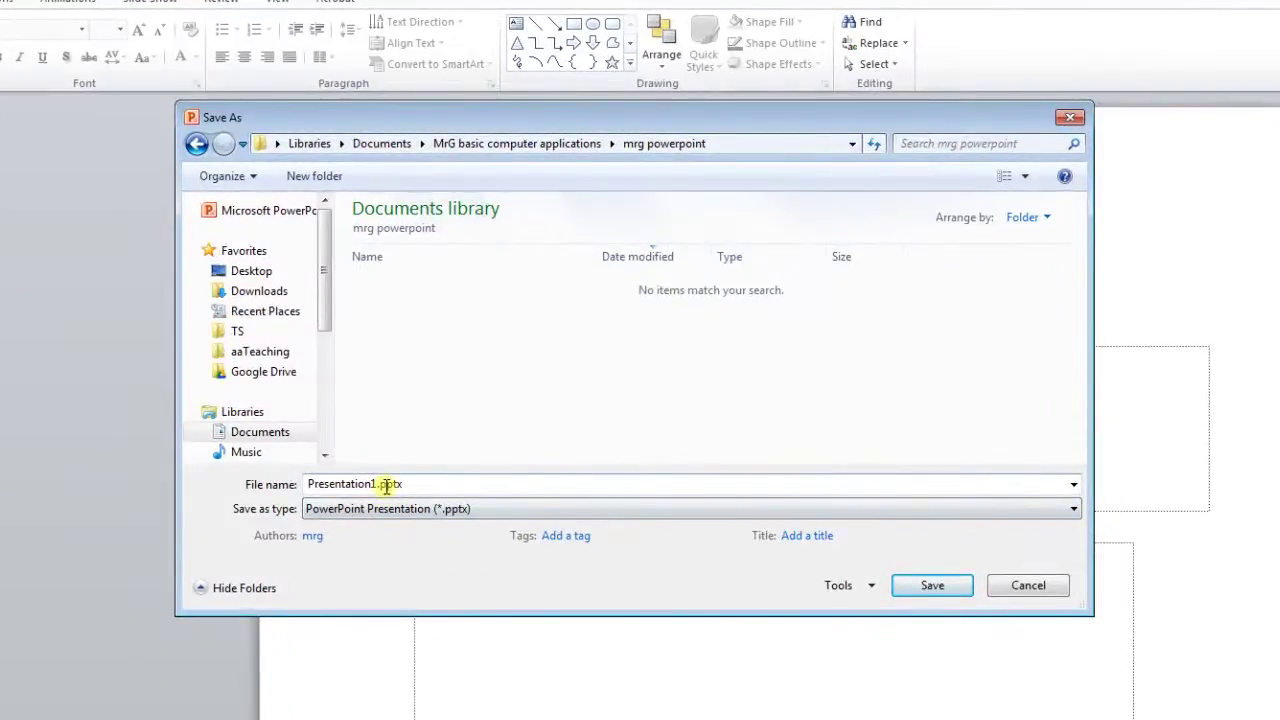
{"action": "double_click", "coordinate": [443, 484]}
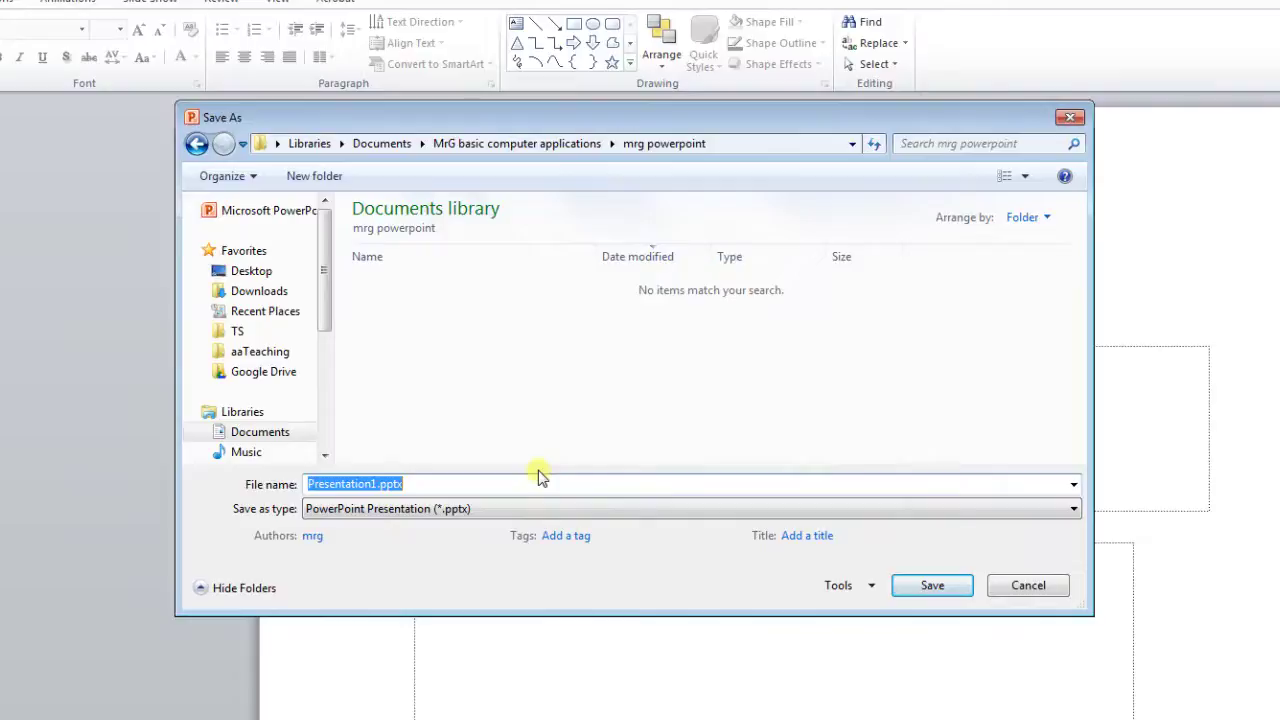
{"action": "type", "text": "mrg"}
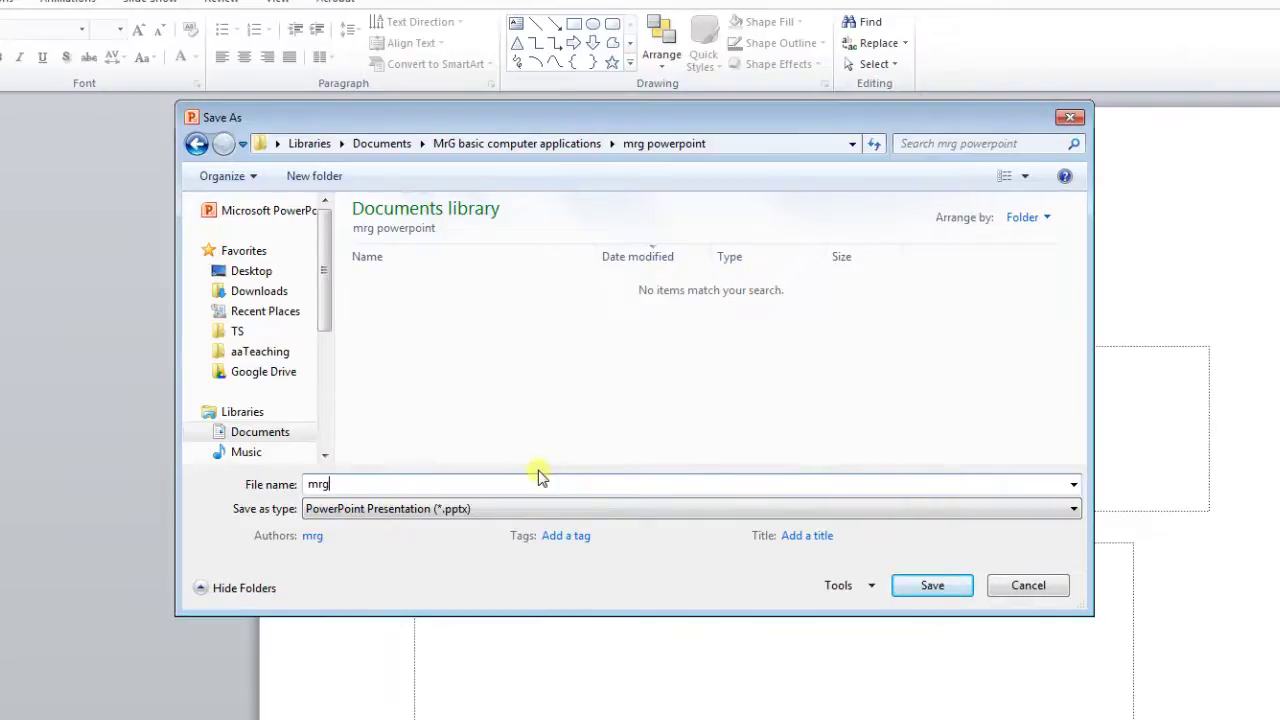
{"action": "type", "text": " travel agent"}
{"action": "left_click", "coordinate": [930, 586]}
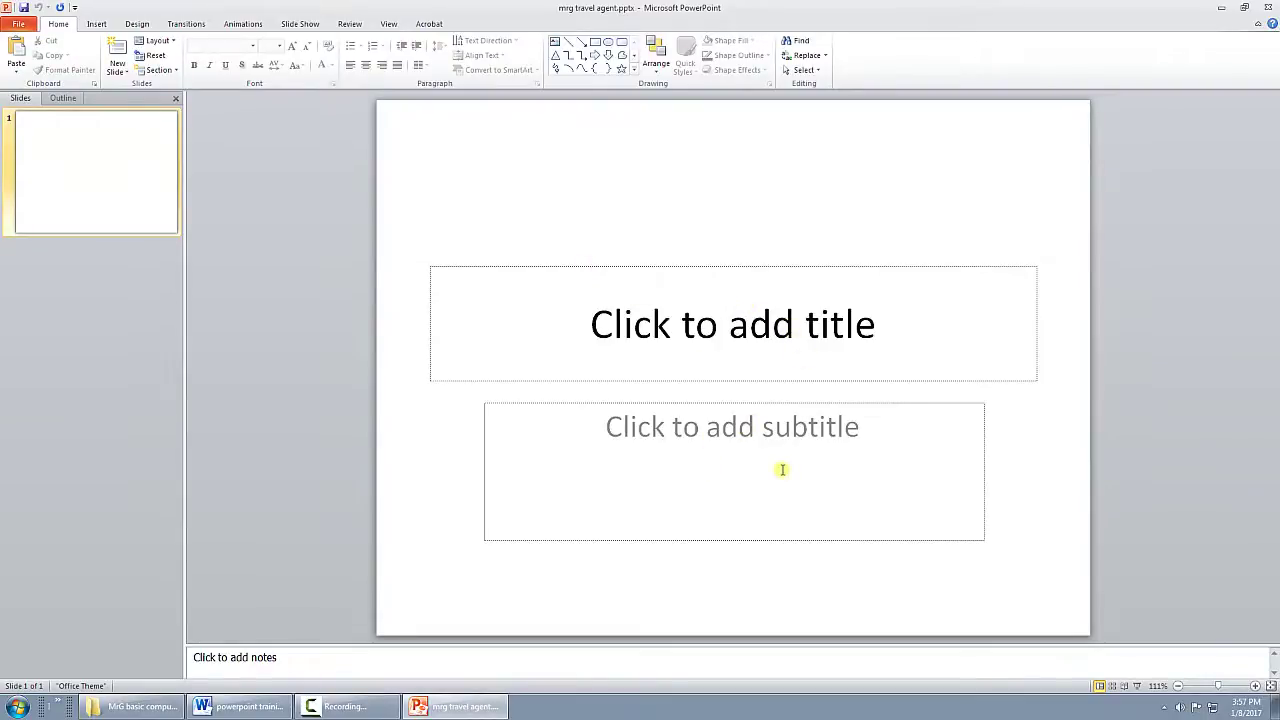
{"action": "left_click", "coordinate": [744, 267]}
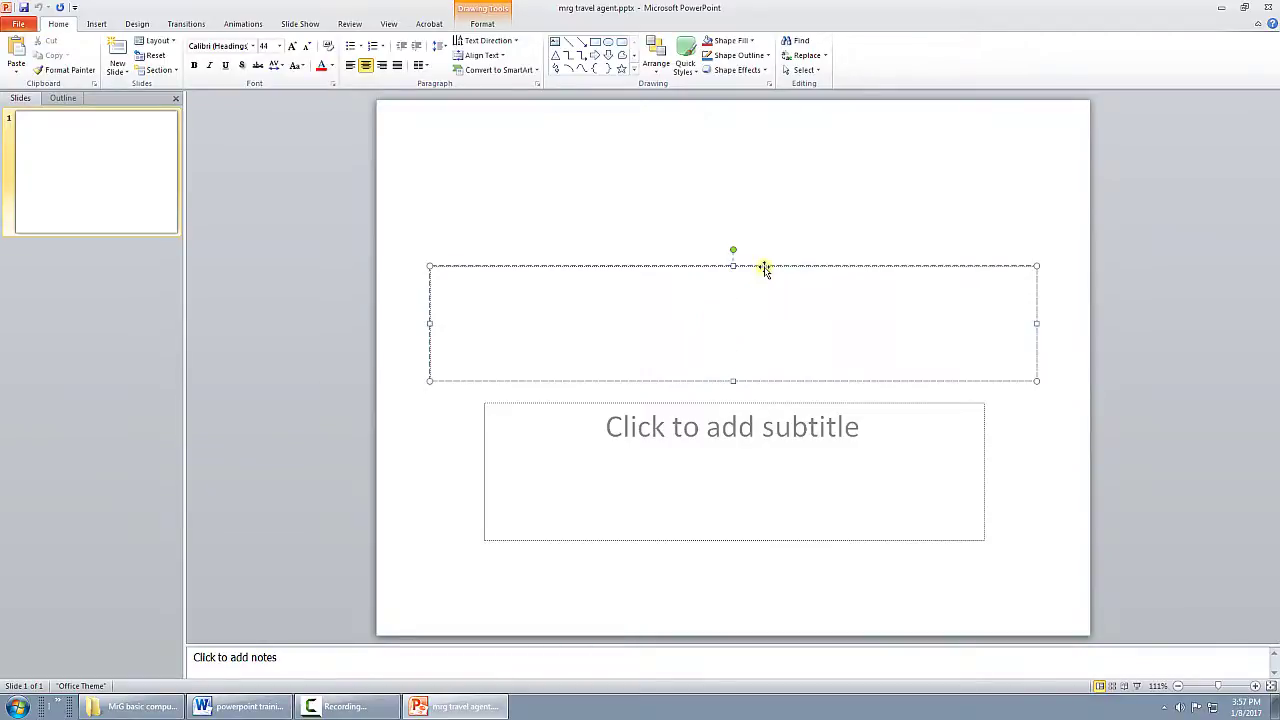
{"action": "left_click", "coordinate": [764, 266]}
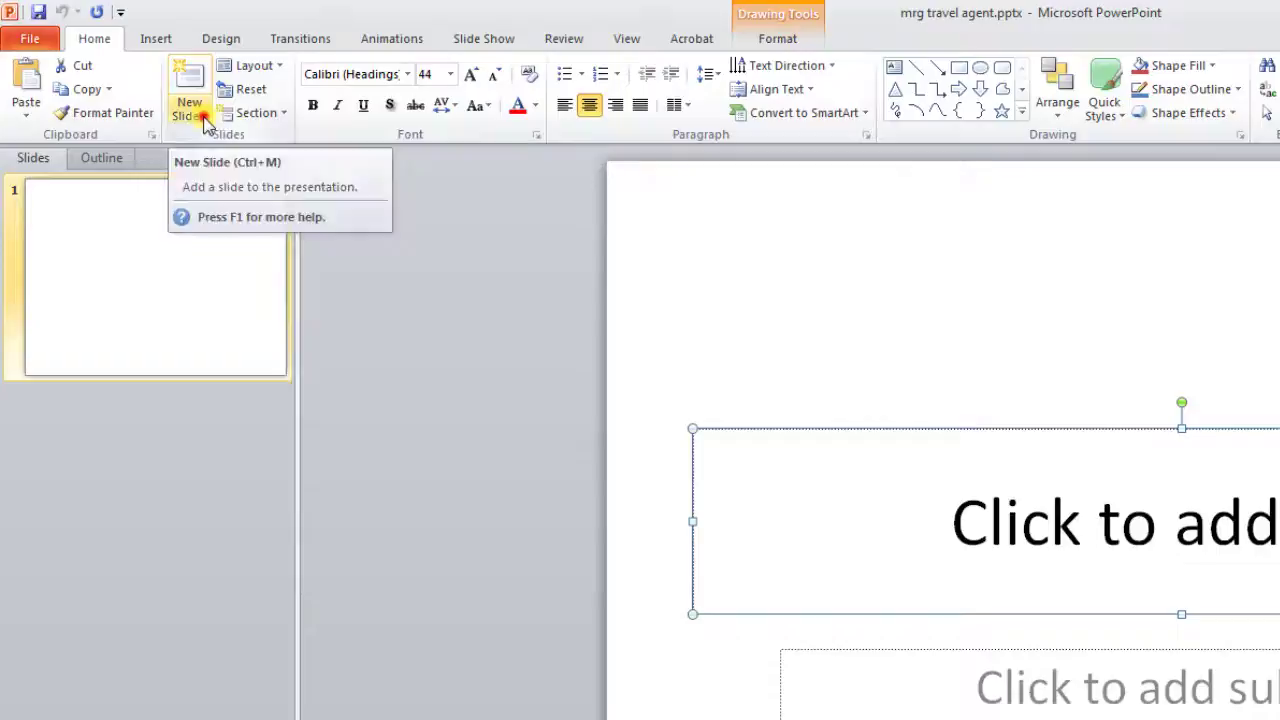
Step: Add a Blank-layout slide and delete the original title slide
{"action": "left_click", "coordinate": [205, 118]}
{"action": "left_click", "coordinate": [224, 432]}
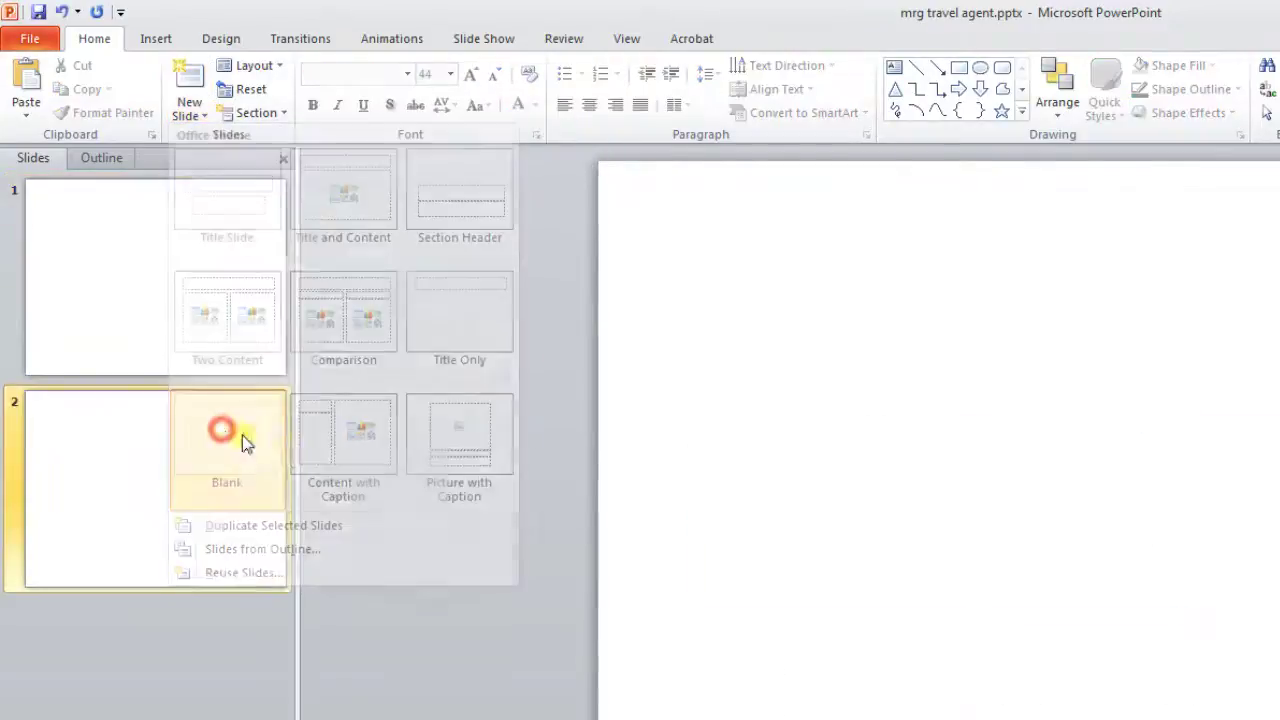
{"action": "left_click", "coordinate": [171, 486]}
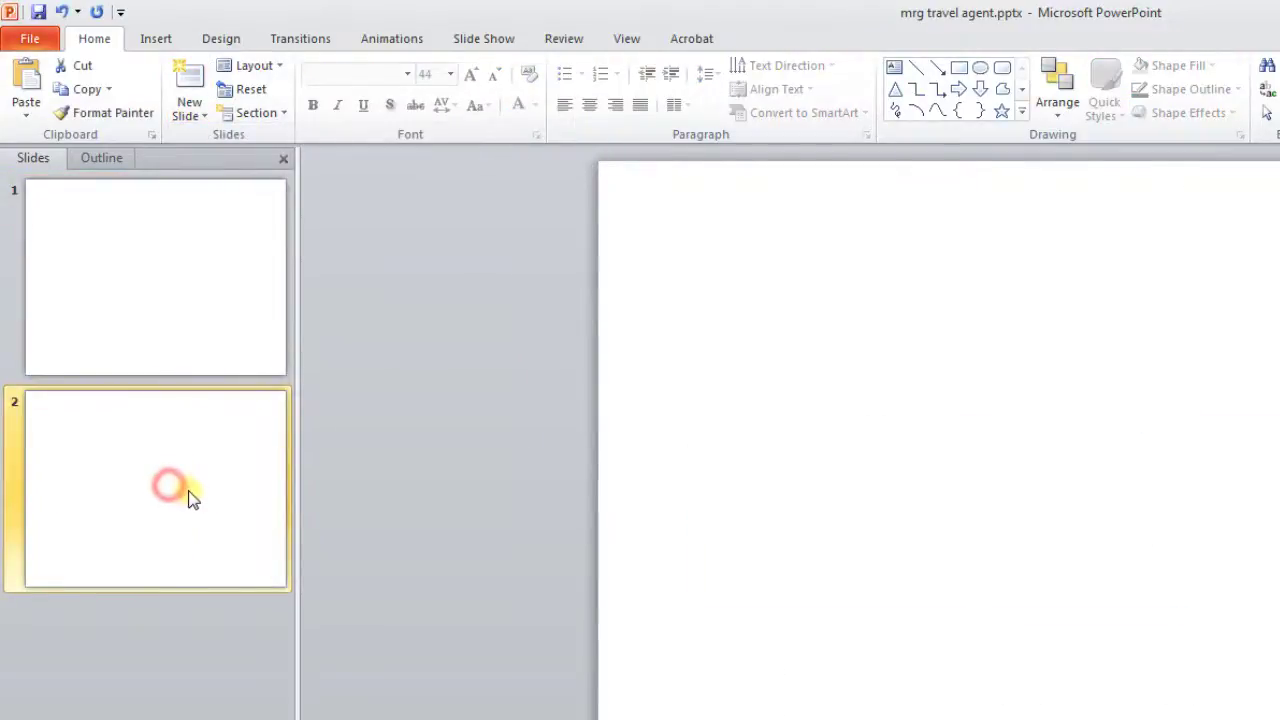
{"action": "left_click", "coordinate": [181, 246]}
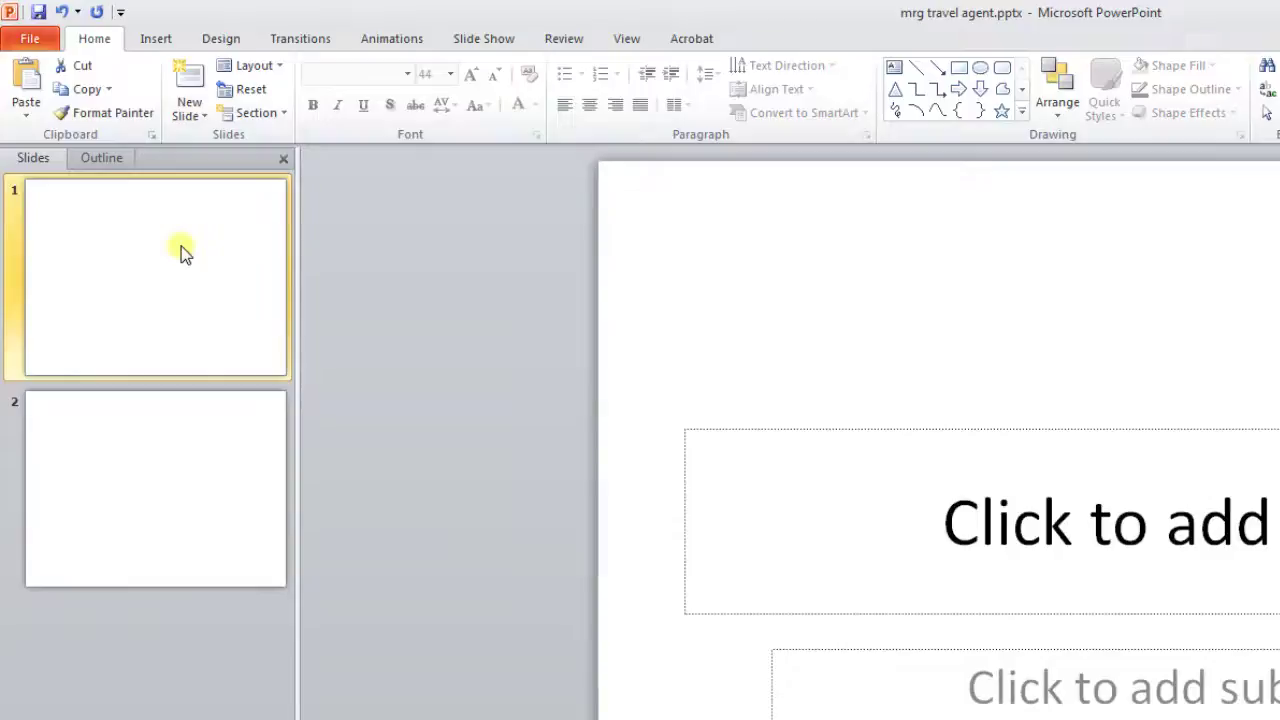
{"action": "right_click", "coordinate": [181, 246]}
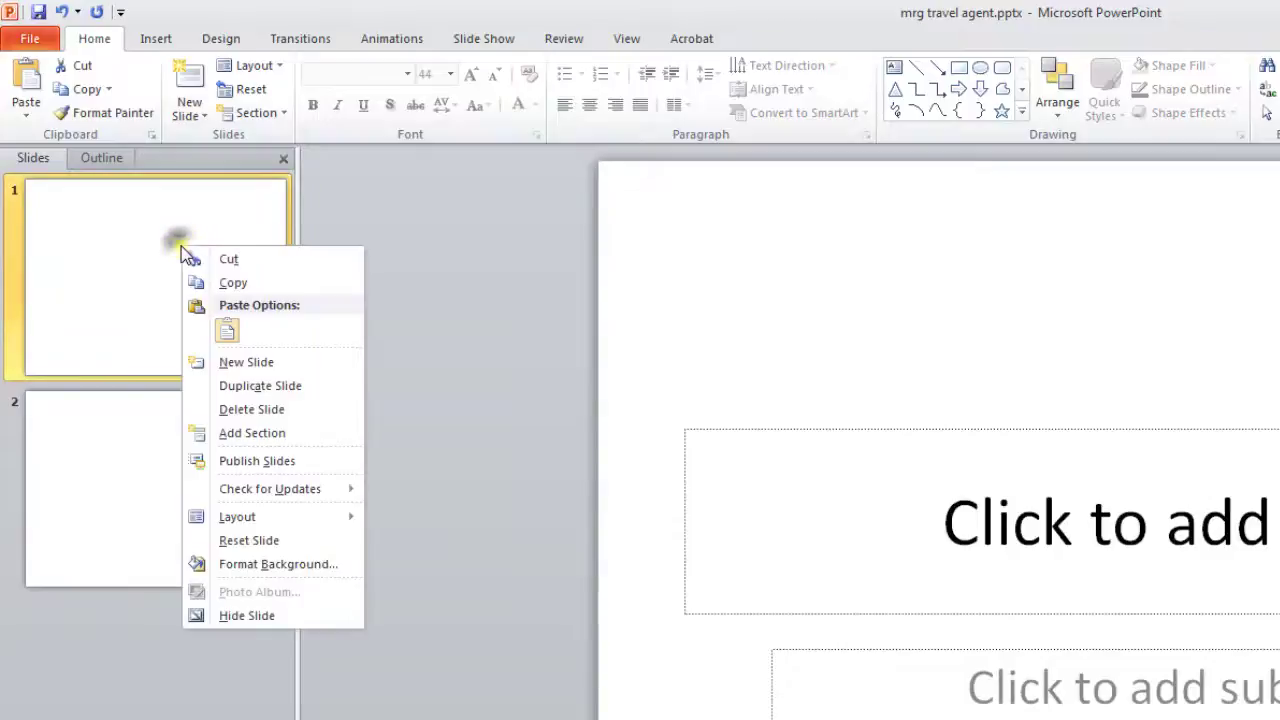
{"action": "left_click", "coordinate": [214, 410]}
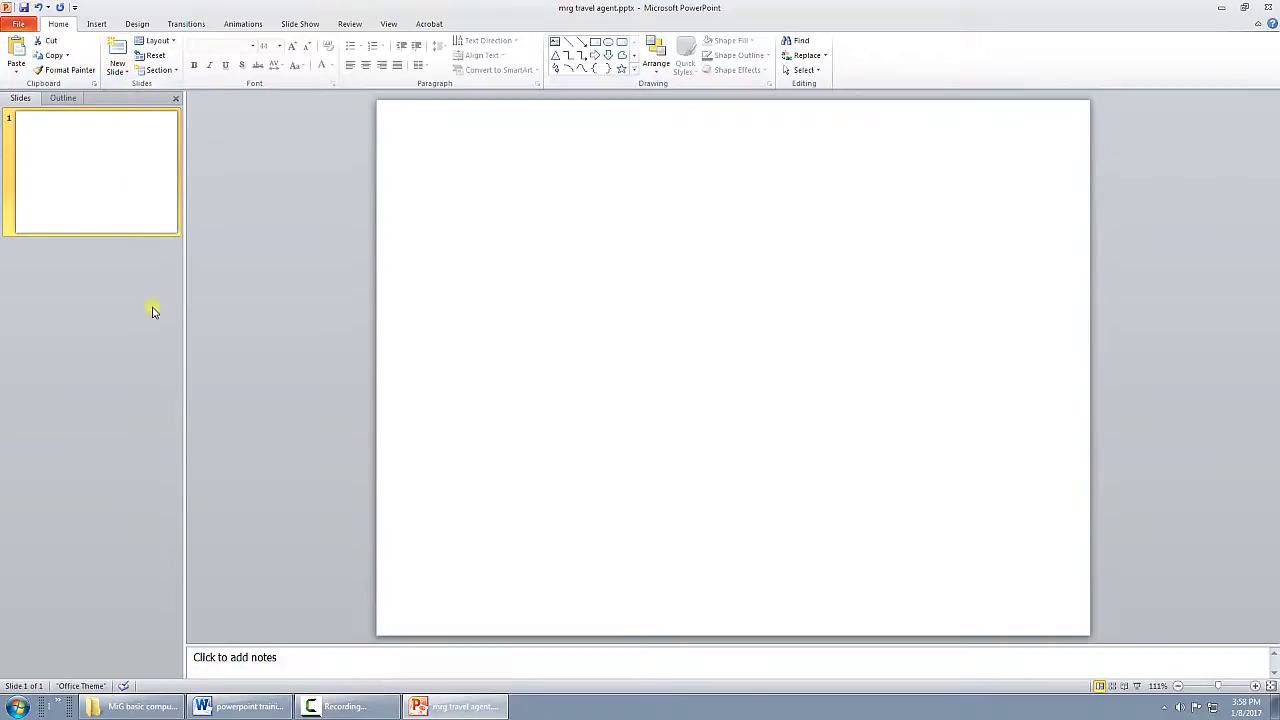
Step: Add five more Blank-layout slides to reach six slides, then save the deck
{"action": "left_click", "coordinate": [129, 78]}
{"action": "left_click", "coordinate": [143, 288]}
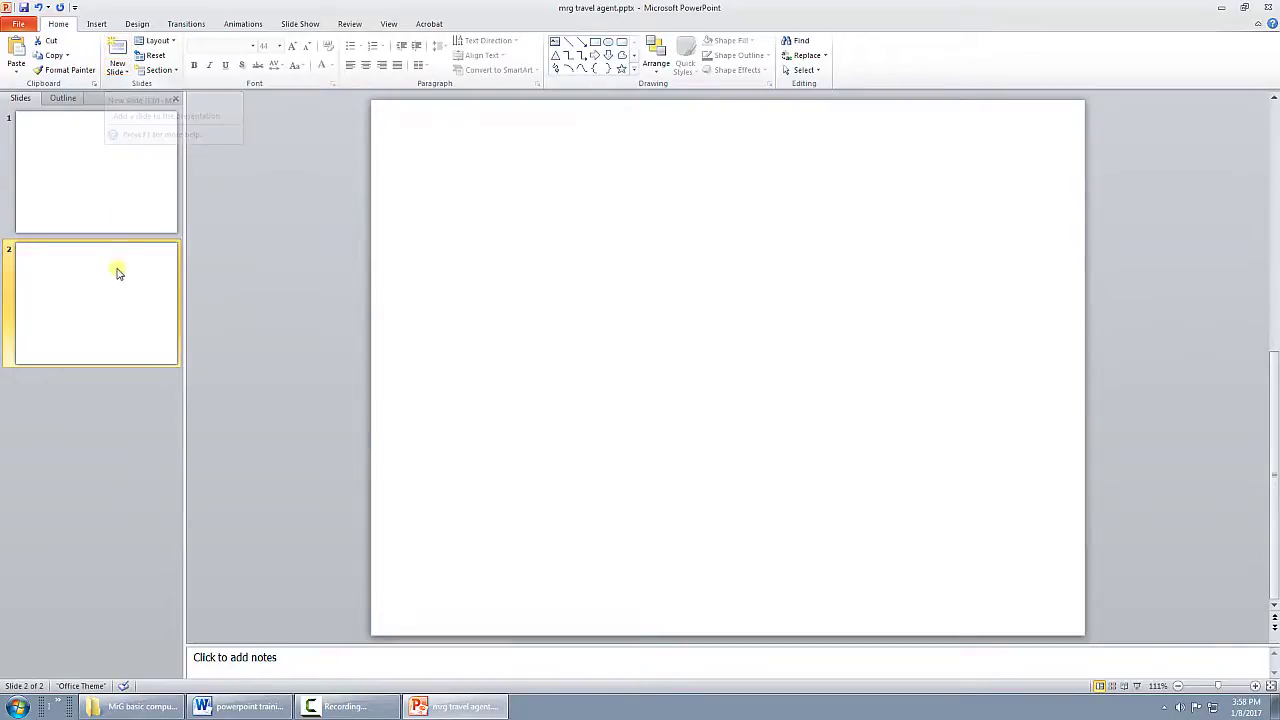
{"action": "left_click", "coordinate": [117, 46]}
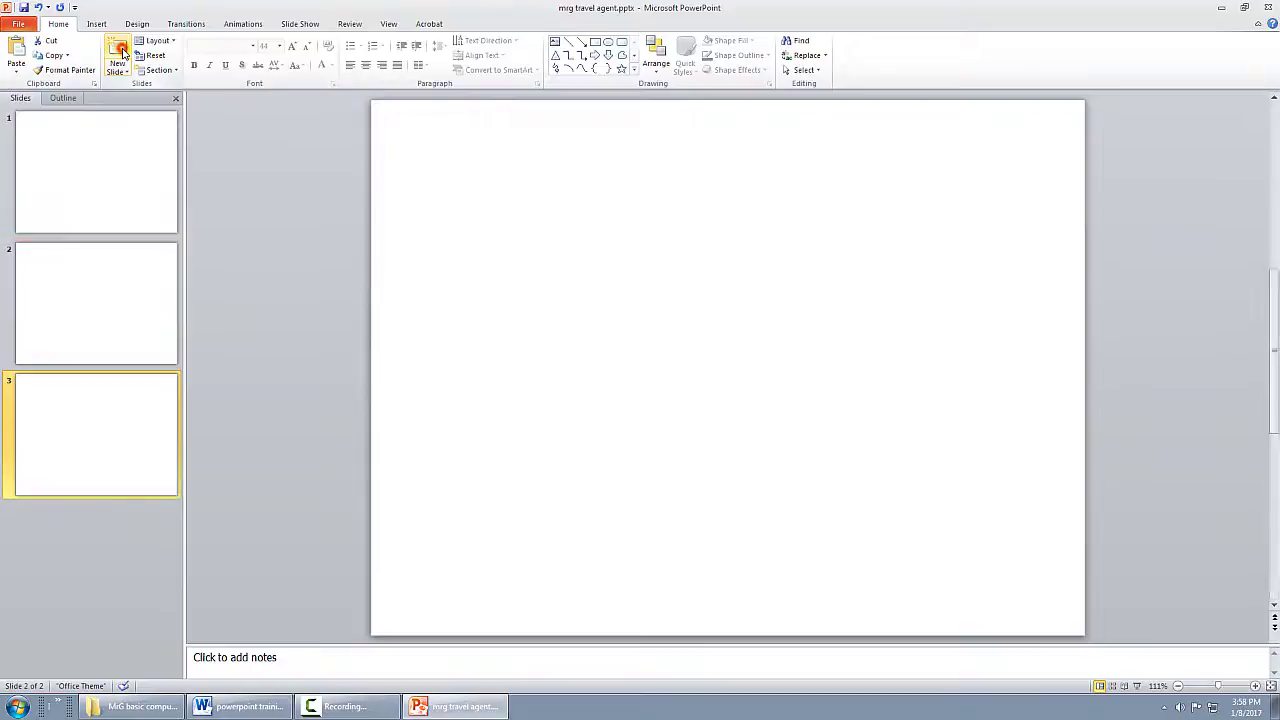
{"action": "left_click", "coordinate": [128, 401]}
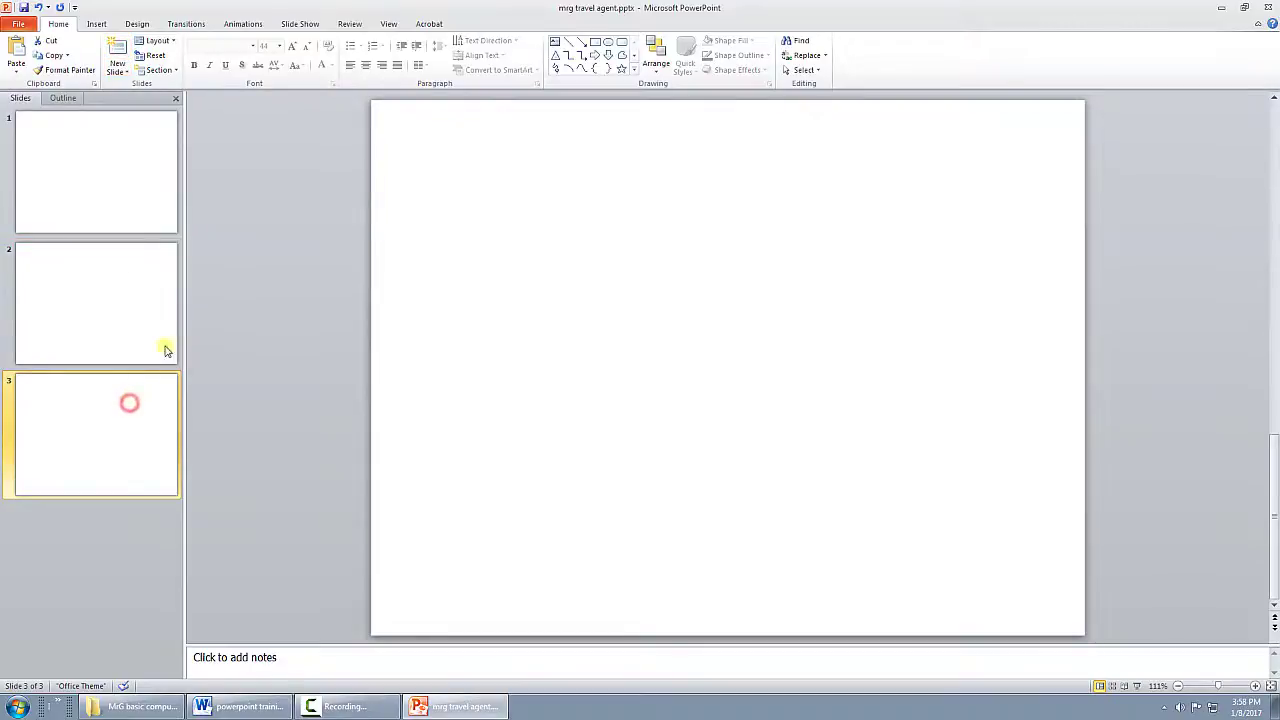
{"action": "left_click", "coordinate": [117, 49]}
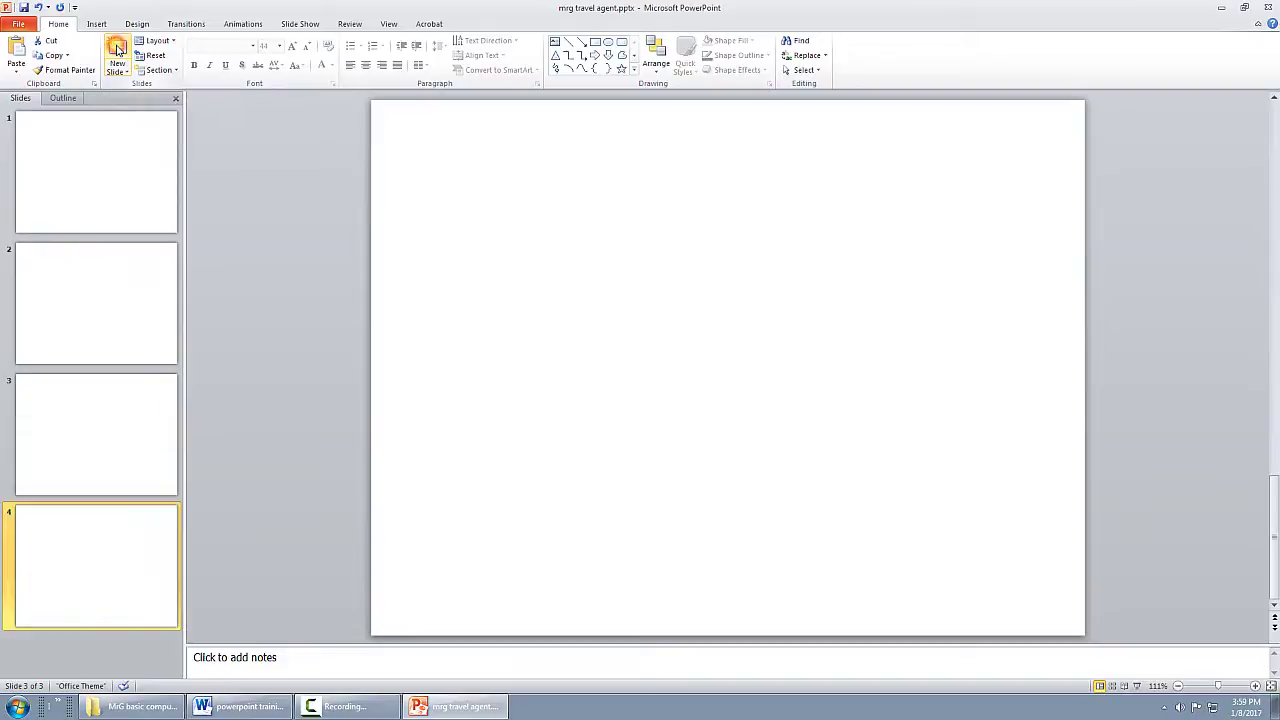
{"action": "left_click", "coordinate": [117, 49]}
{"action": "left_click", "coordinate": [117, 49]}
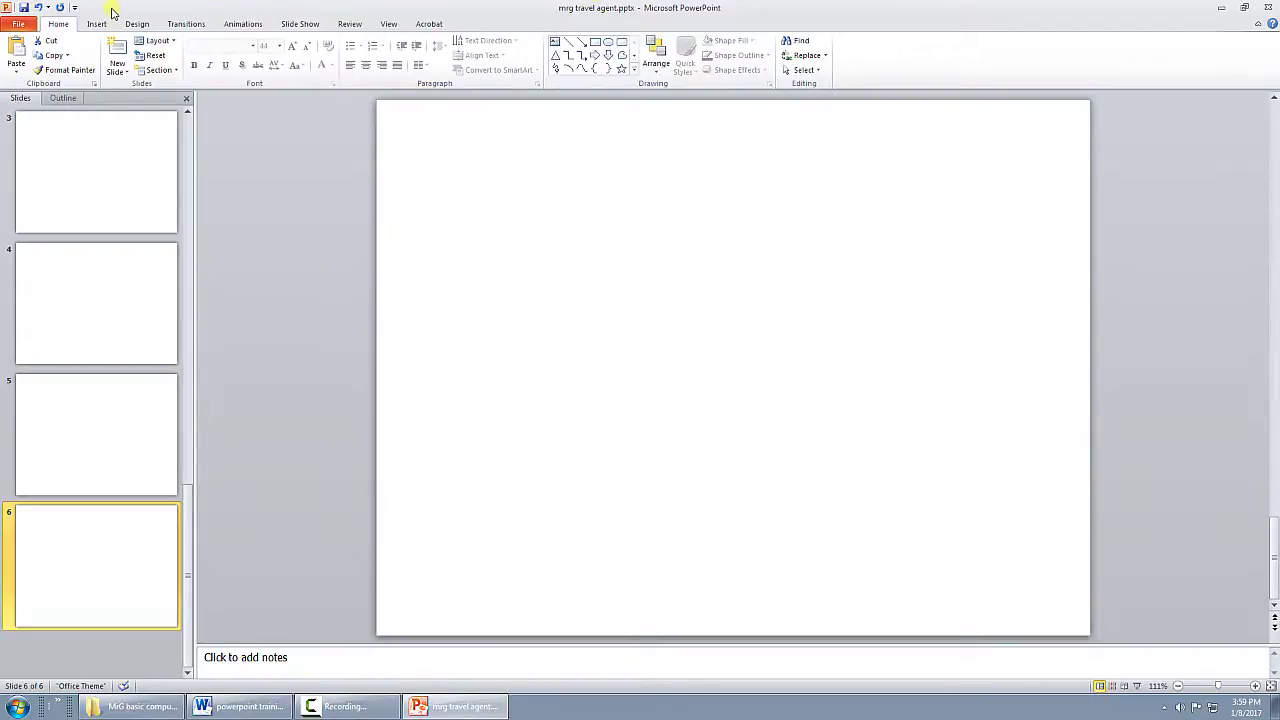
{"action": "left_click", "coordinate": [24, 8]}
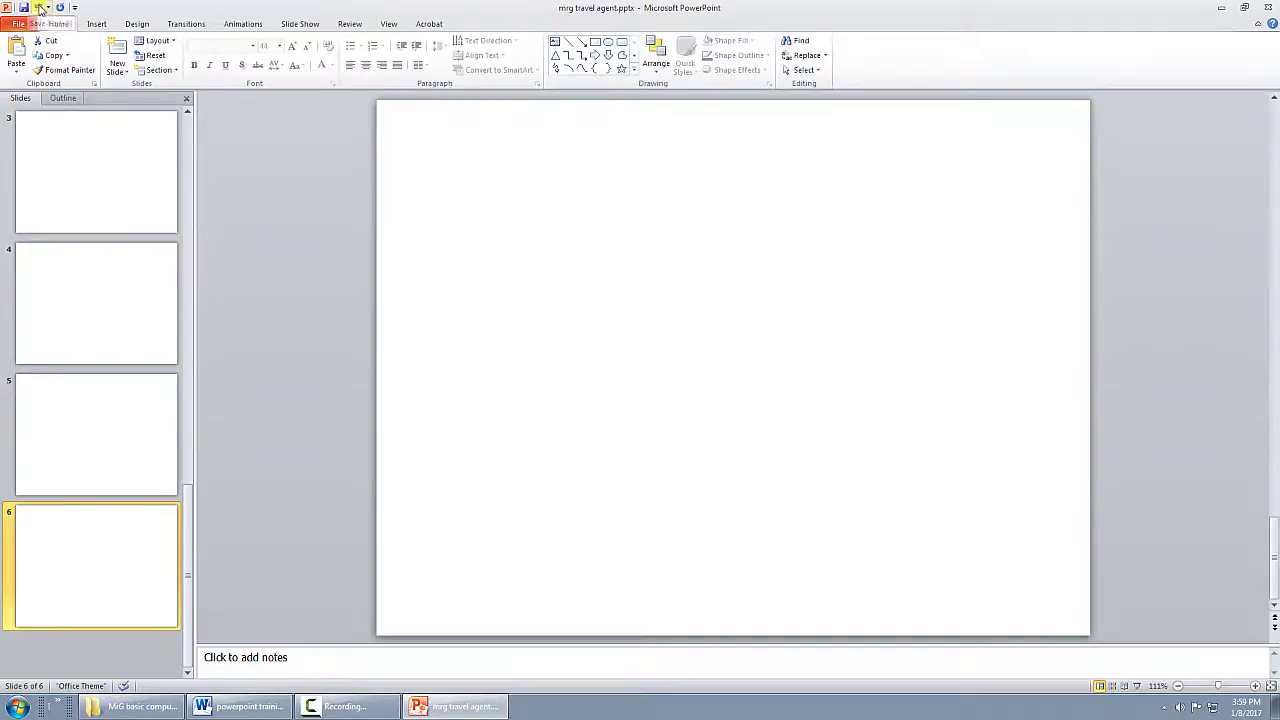
Step: Browse the Design tab's Themes gallery, leaving the default Office Theme applied
{"action": "left_click", "coordinate": [133, 25]}
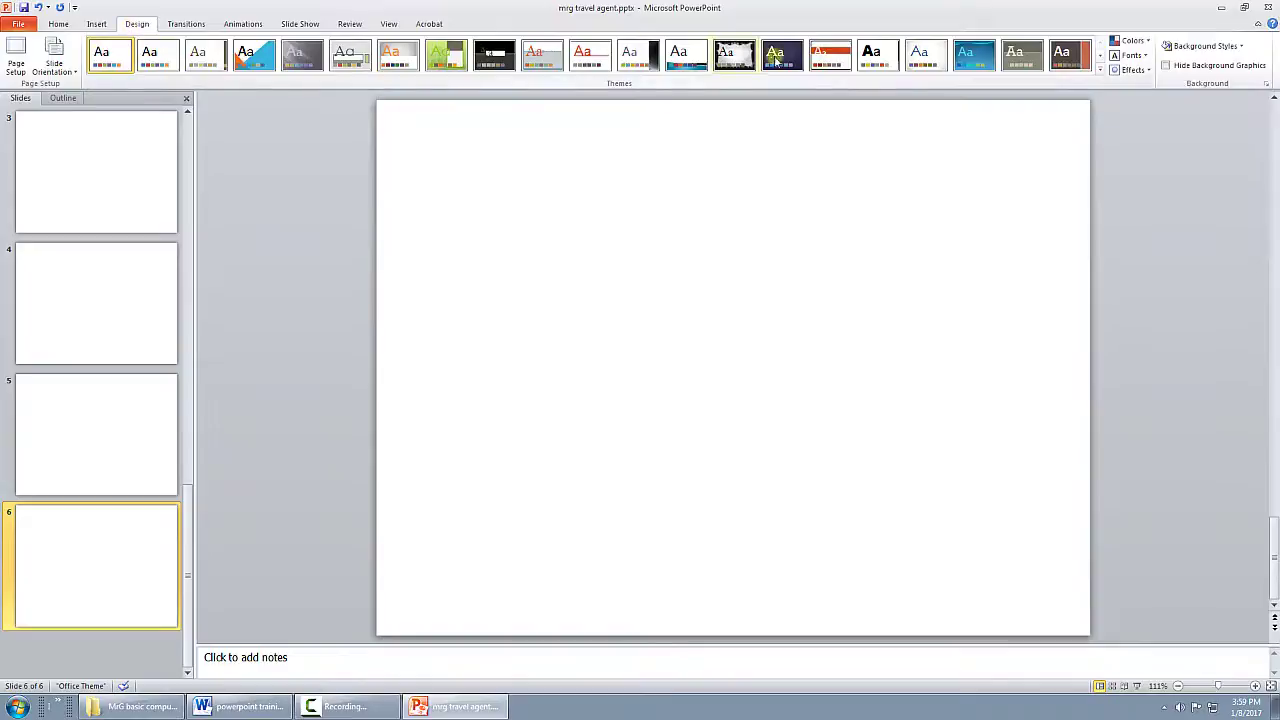
{"action": "left_click", "coordinate": [1102, 70]}
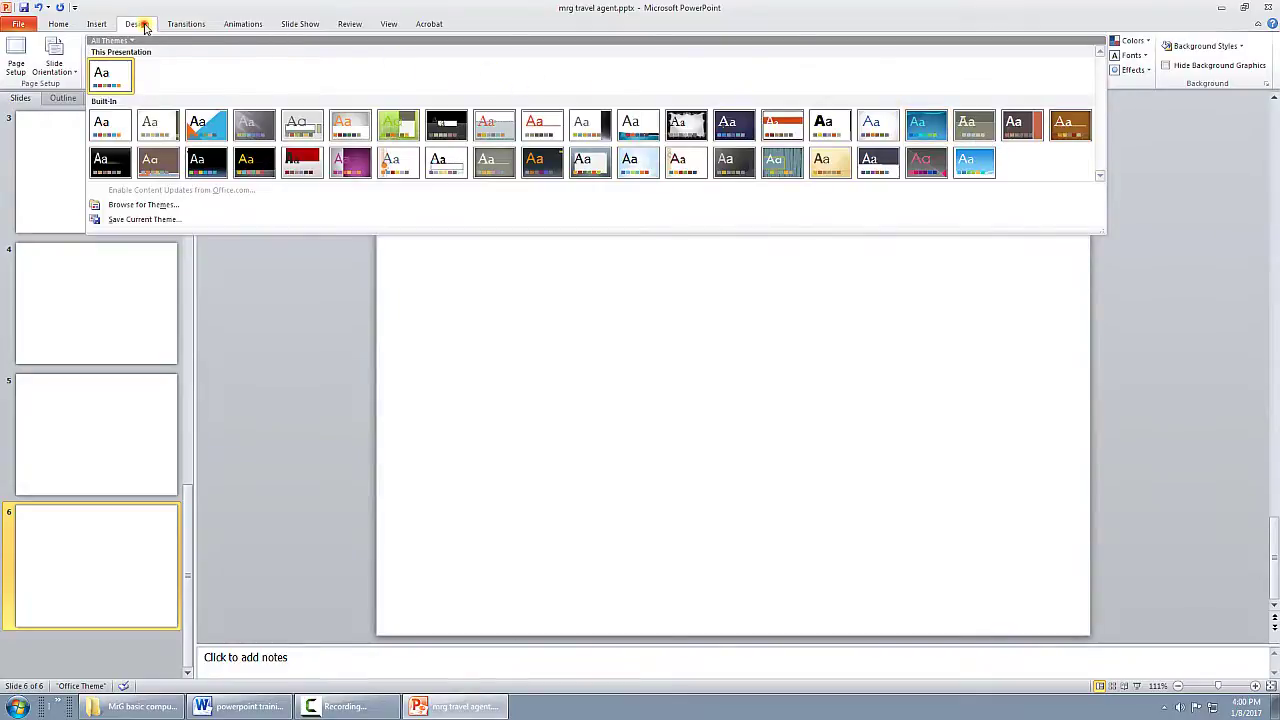
{"action": "left_click", "coordinate": [143, 27]}
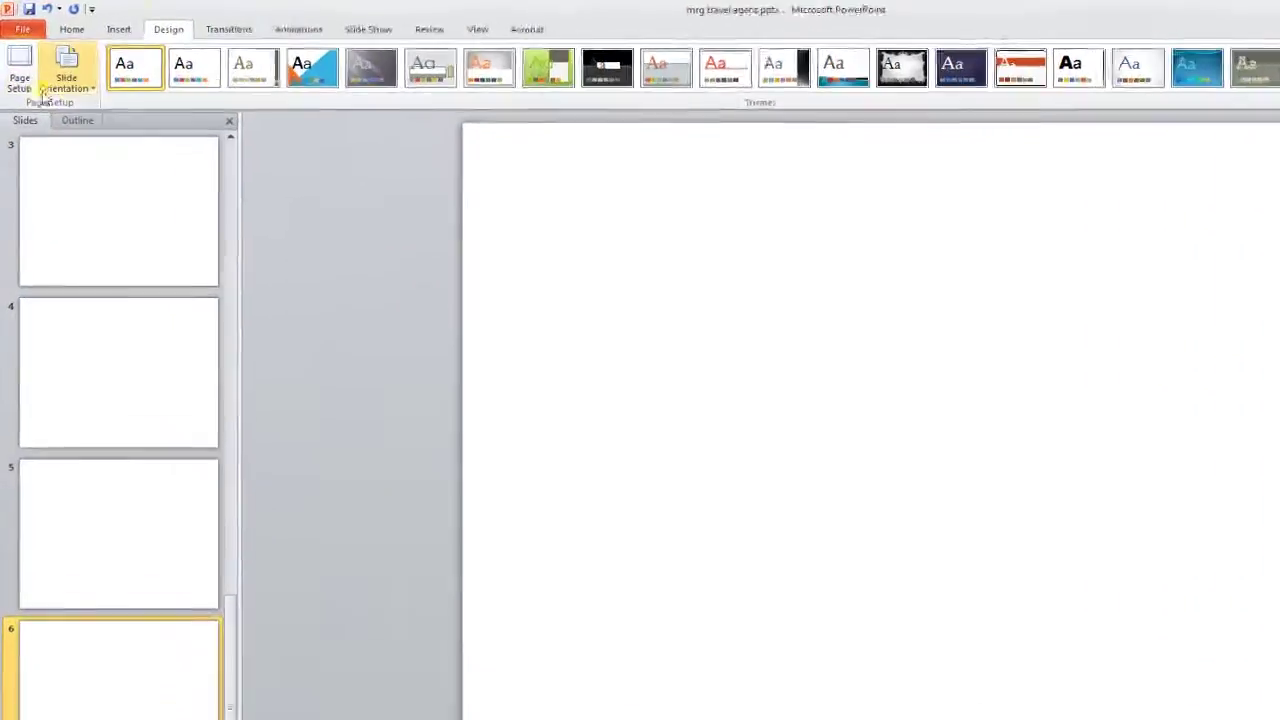
Step: Set the slide size to On-screen Show (16:9) in Page Setup and save
{"action": "left_click", "coordinate": [24, 84]}
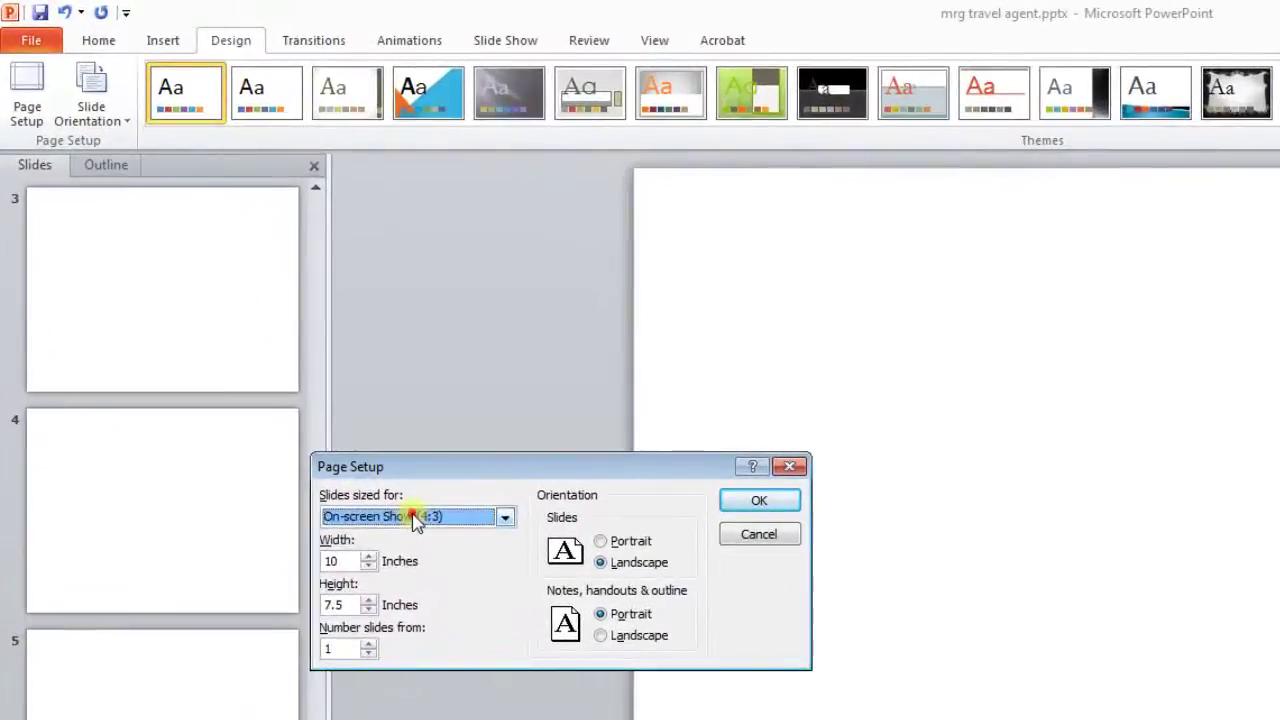
{"action": "left_click", "coordinate": [297, 369]}
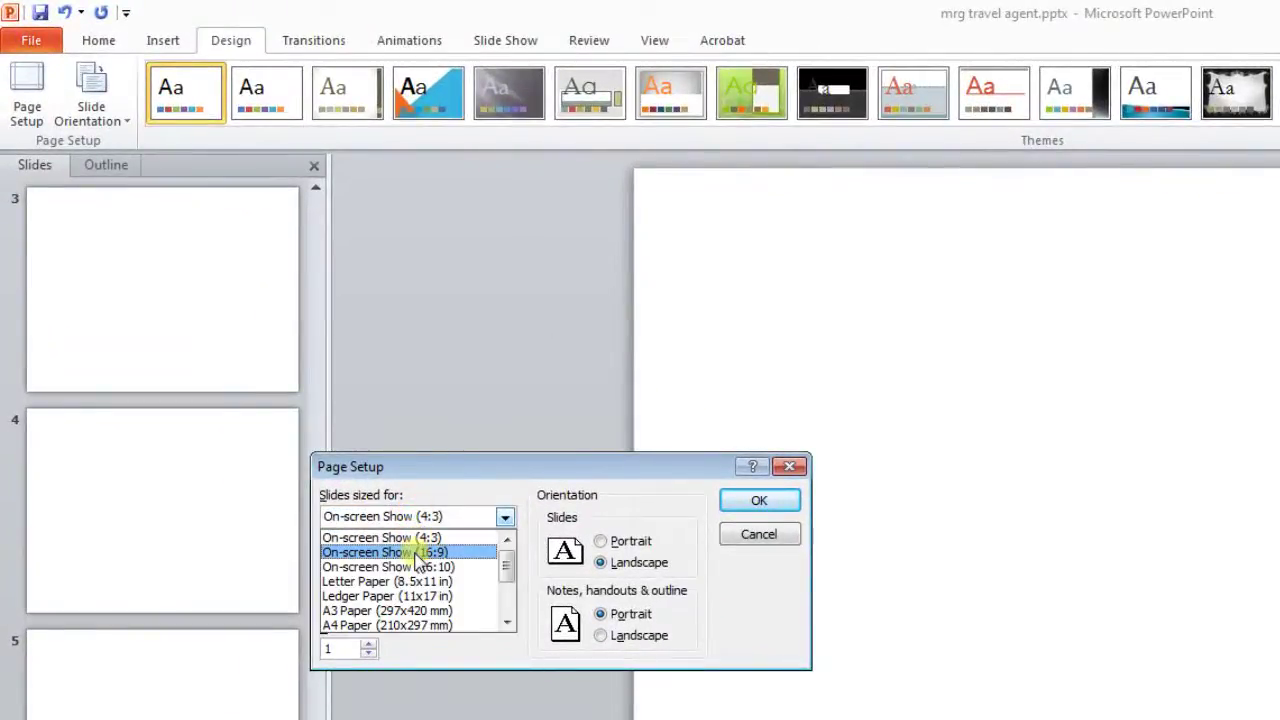
{"action": "left_click", "coordinate": [414, 551]}
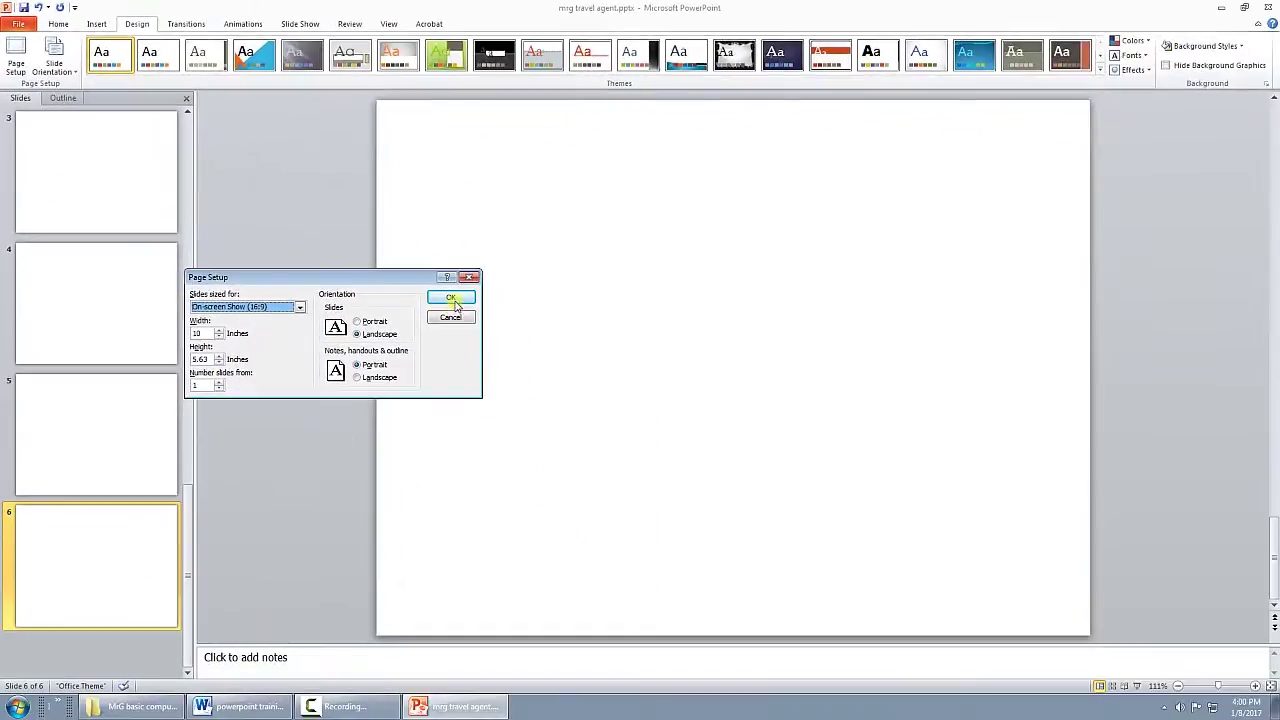
{"action": "left_click", "coordinate": [646, 426]}
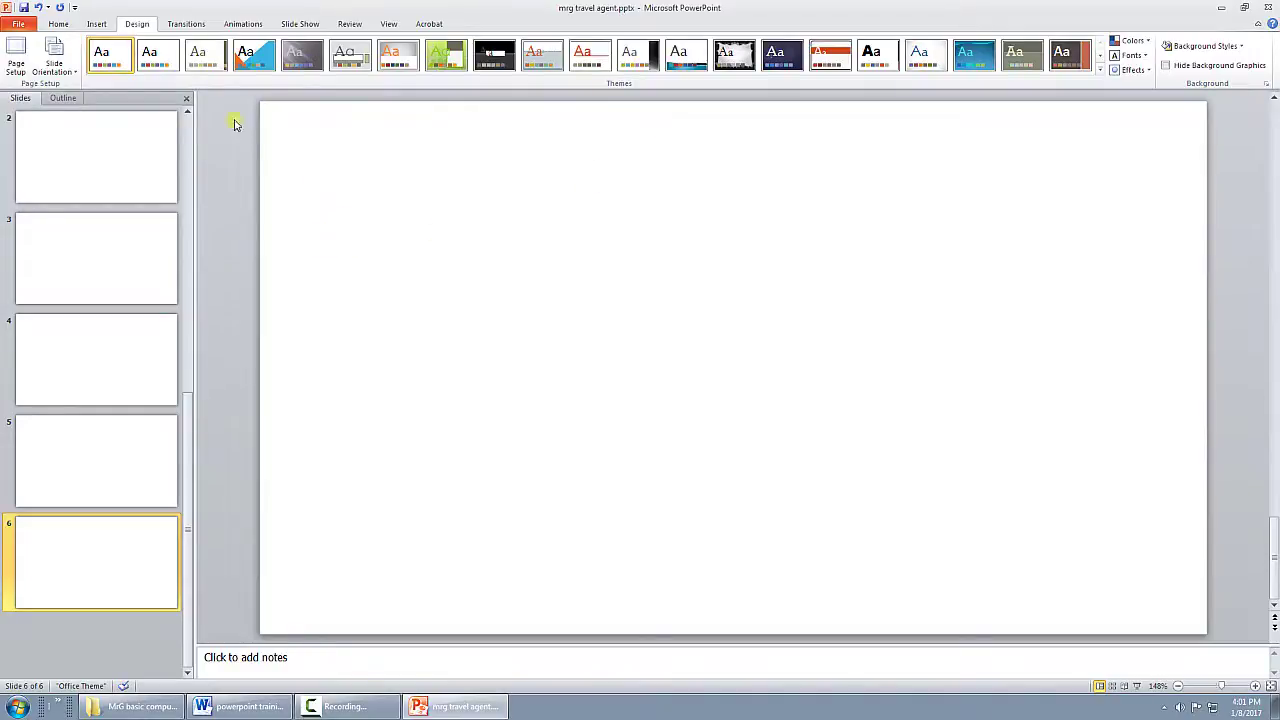
{"action": "left_click", "coordinate": [23, 9]}
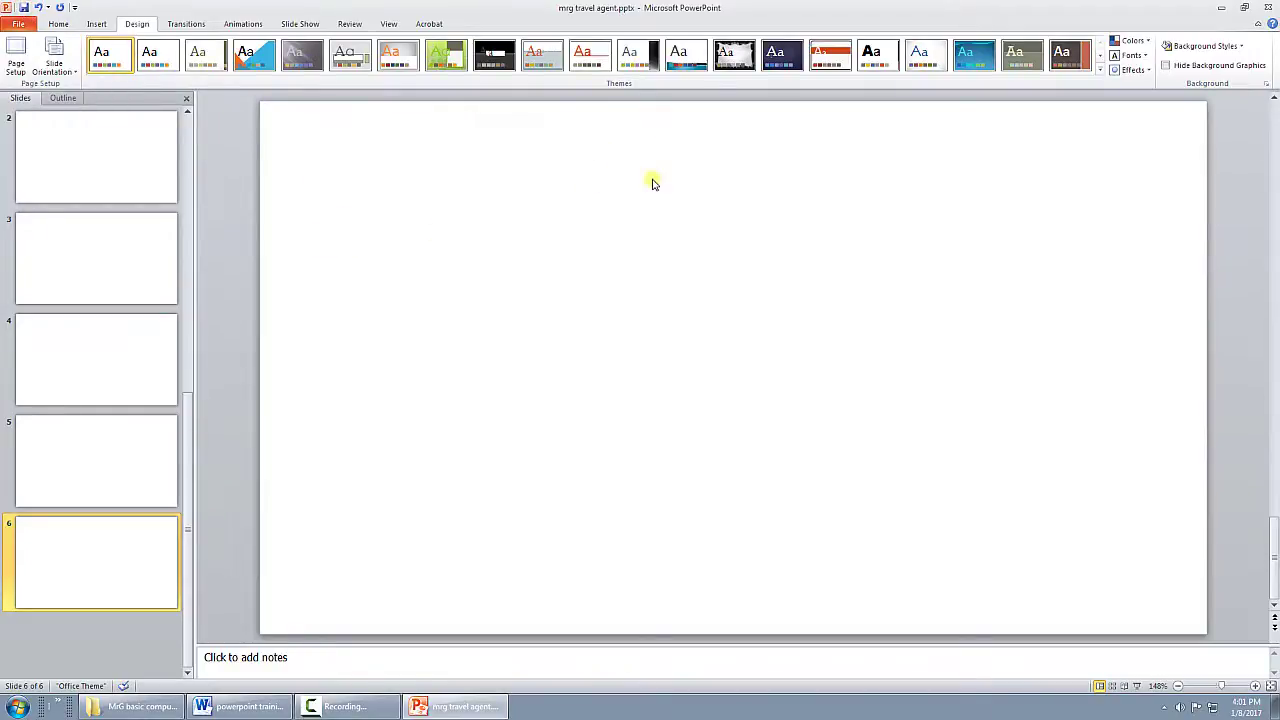